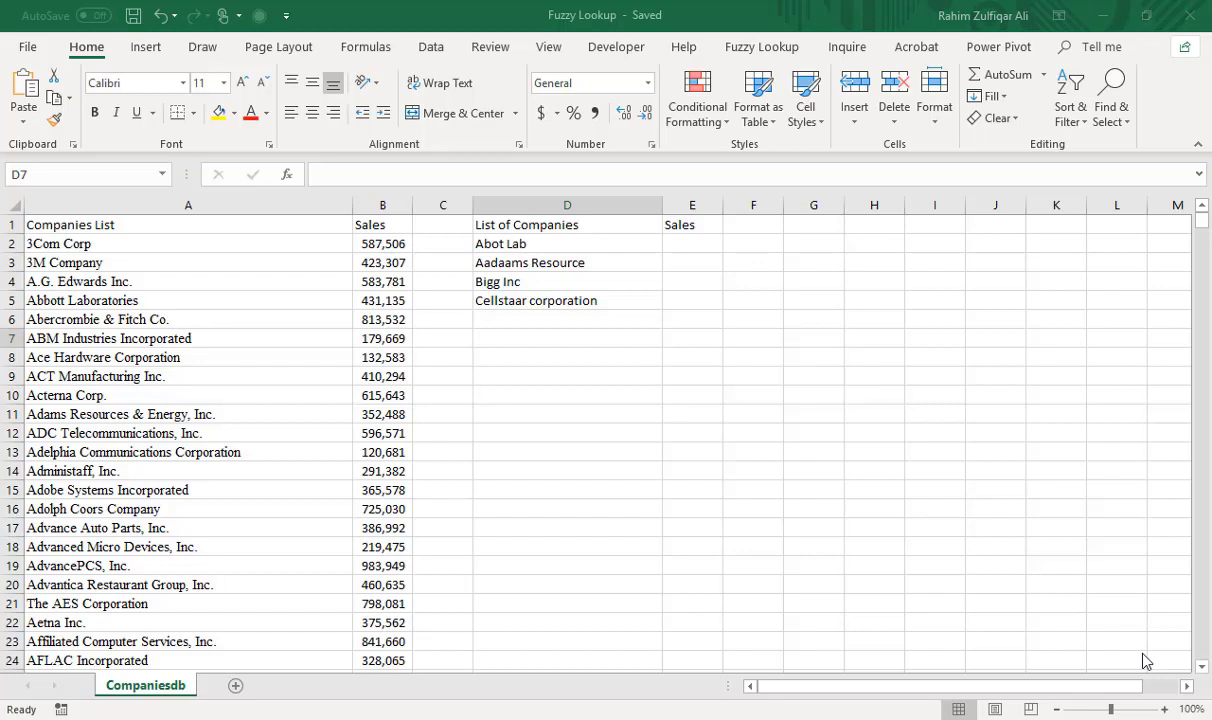
- Show the Fuzzy Lookup ribbon commands after briefly checking Home and the Aadaams Resource entry
{"action": "left_click", "coordinate": [779, 50]}
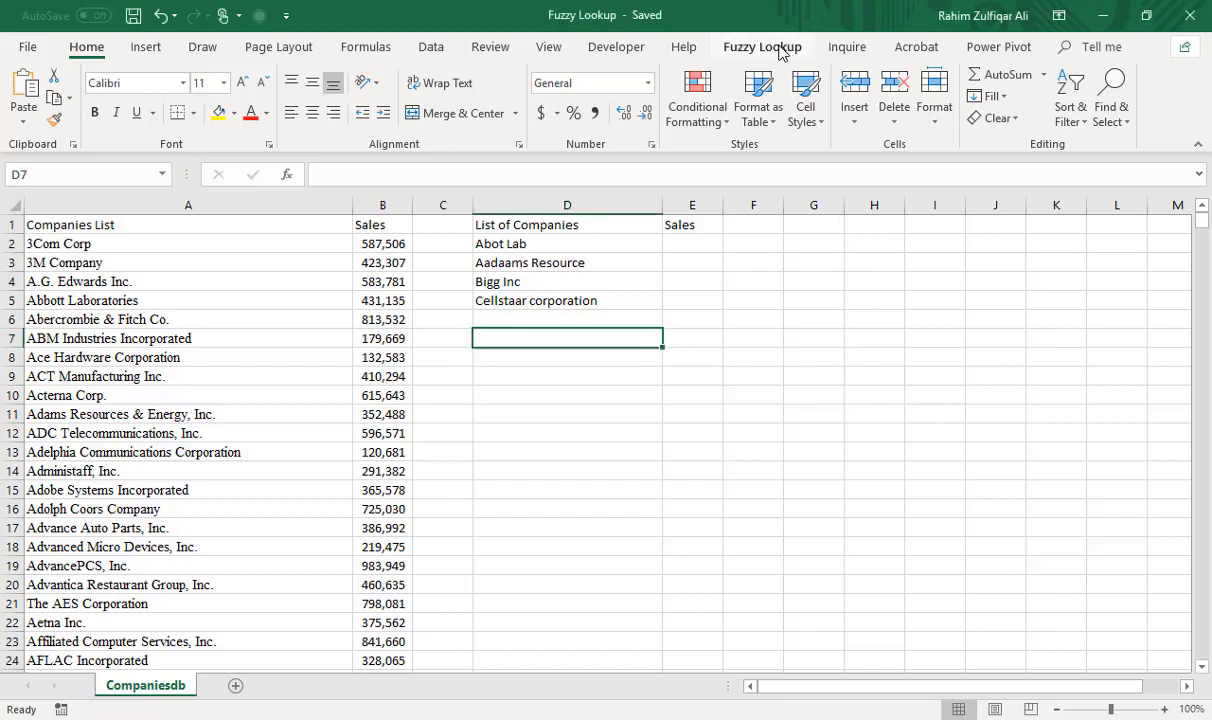
{"action": "left_click", "coordinate": [779, 50]}
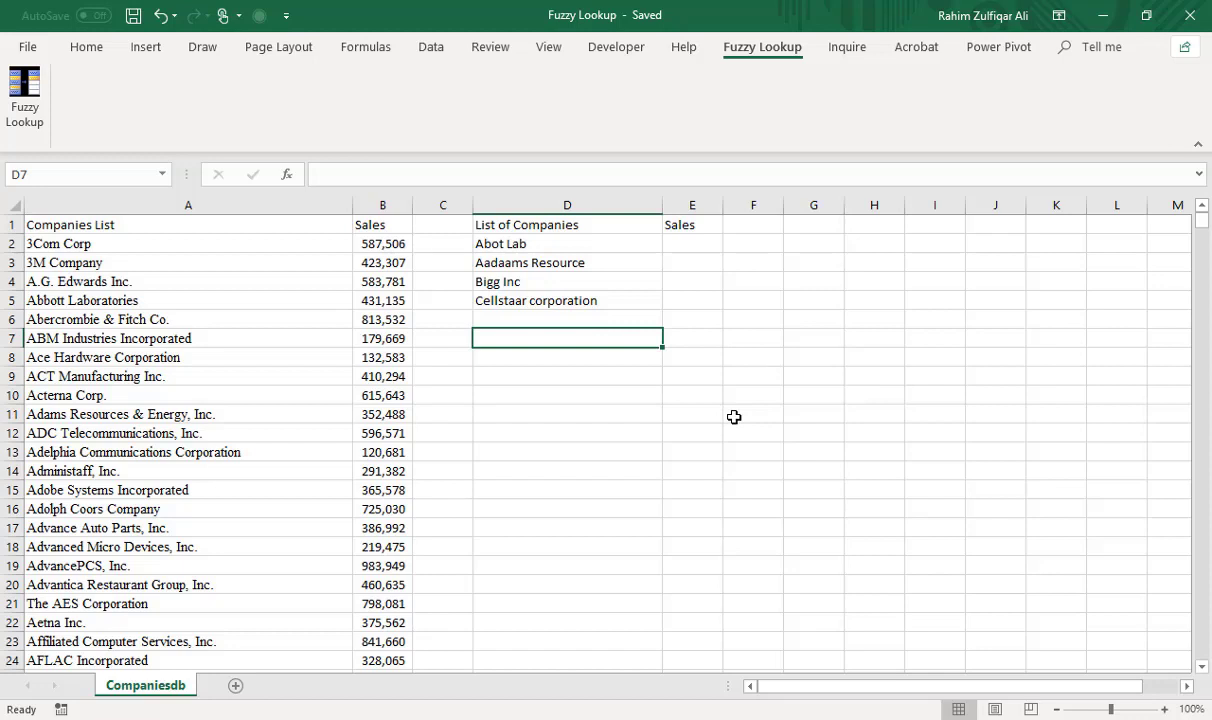
{"action": "left_click", "coordinate": [86, 47]}
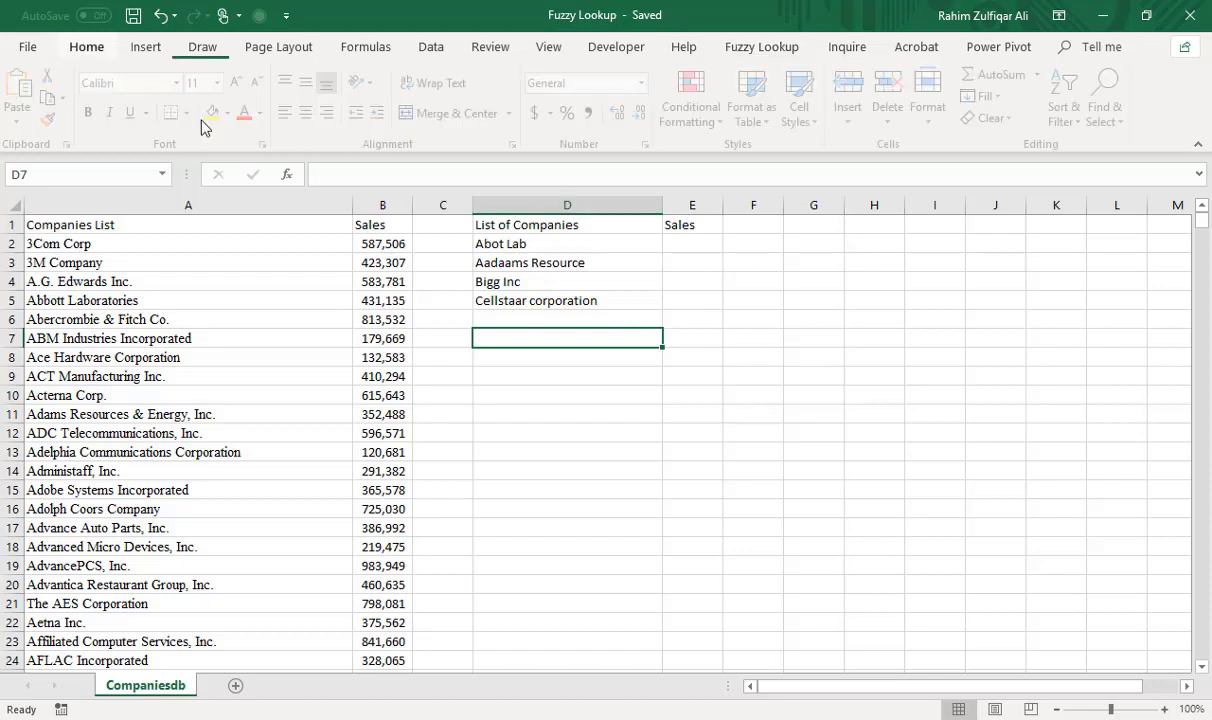
{"action": "left_click", "coordinate": [521, 263]}
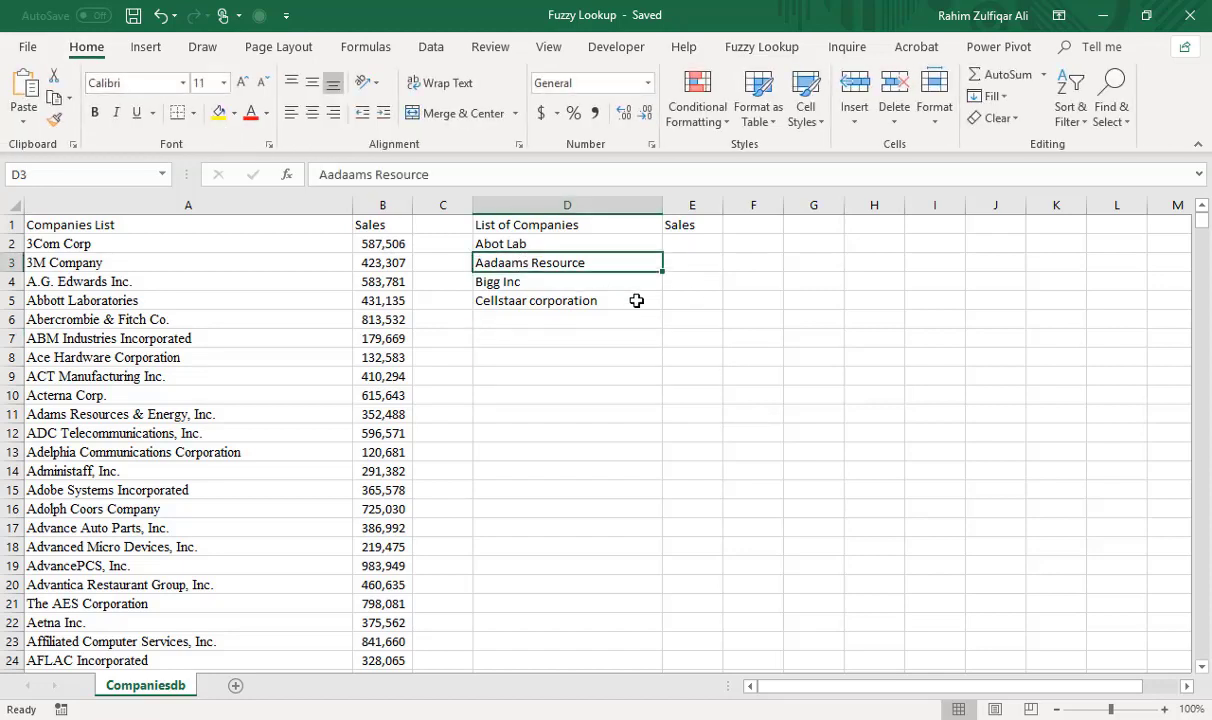
{"action": "left_click", "coordinate": [745, 47]}
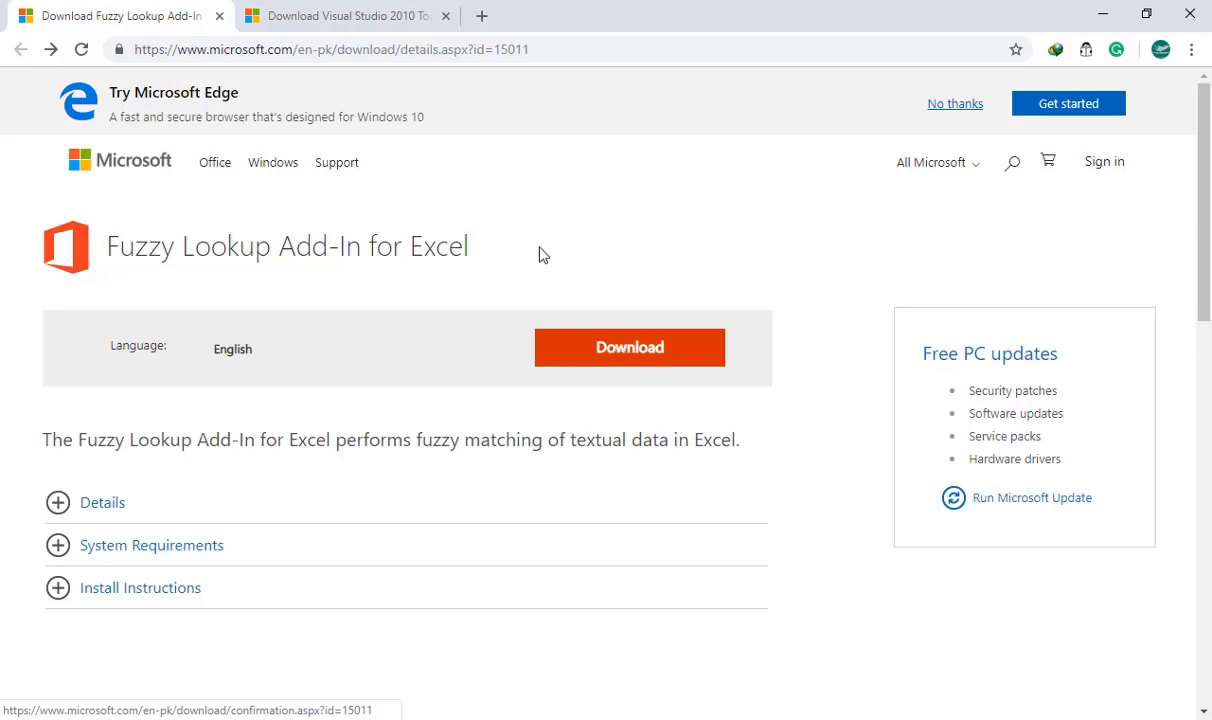
- Review the Visual Studio 2010 Tools for Office Runtime download page, then return to the Fuzzy Lookup Add-In page
{"action": "left_click", "coordinate": [338, 28]}
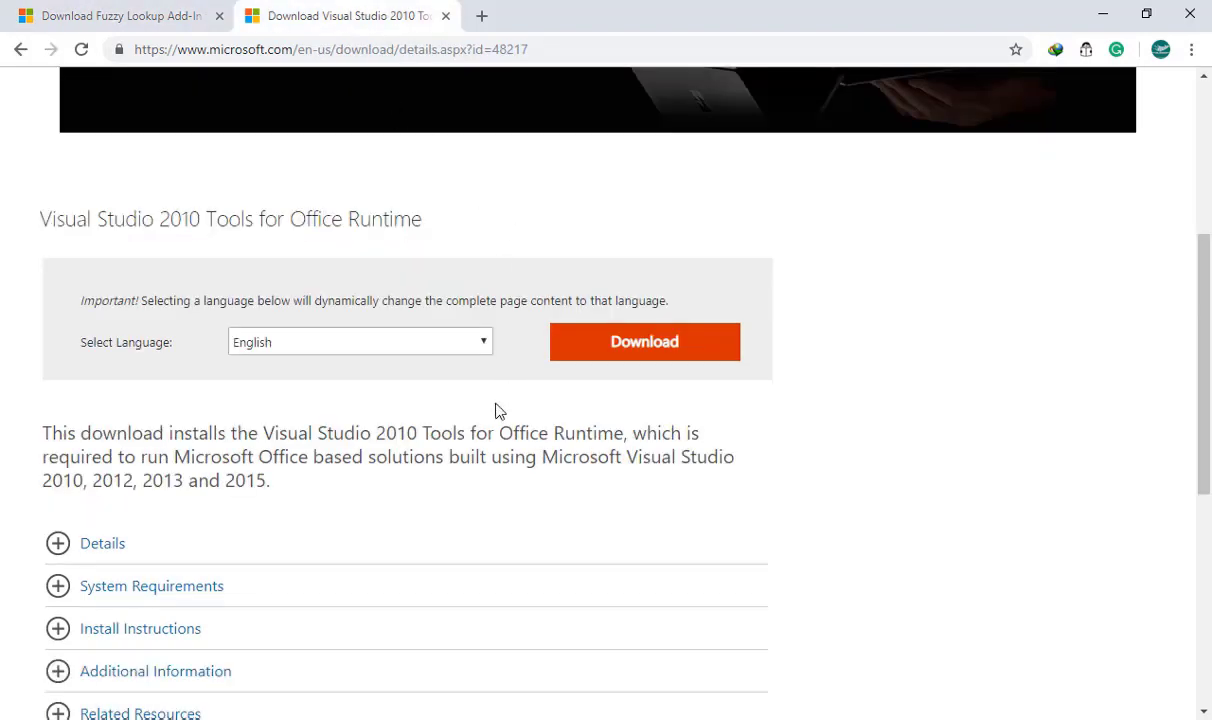
{"action": "scroll", "coordinate": [496, 411], "scroll_direction": "up", "scroll_amount": 5}
{"action": "scroll", "coordinate": [496, 411], "scroll_direction": "down", "scroll_amount": 4}
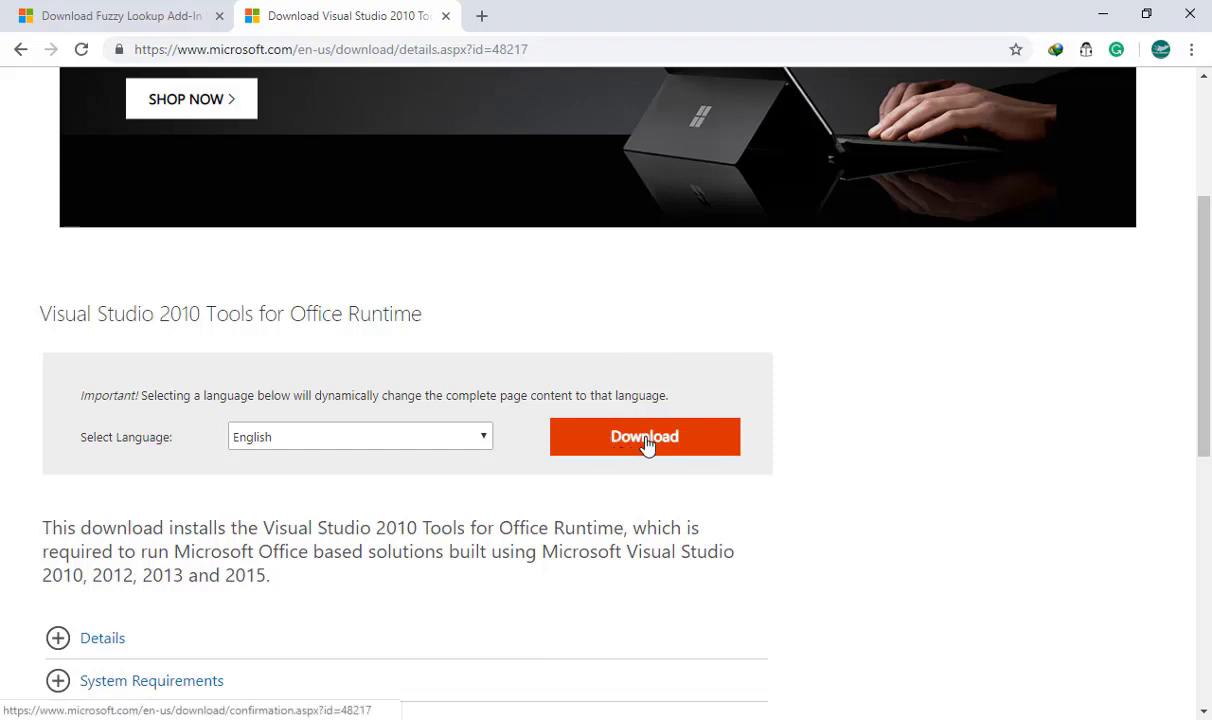
{"action": "left_click", "coordinate": [146, 16]}
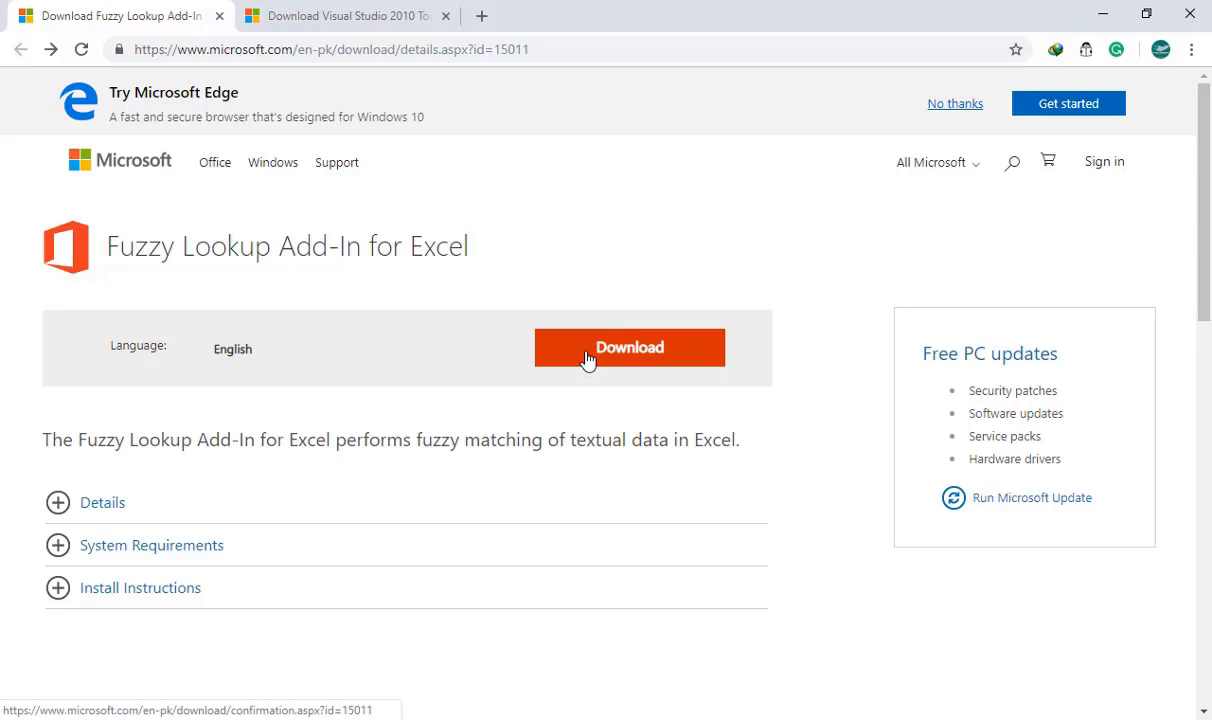
- Back in Excel, inspect the A1:B23 company and sales table and the misspelled name Abot Lab
{"action": "key", "text": "alt+Tab"}
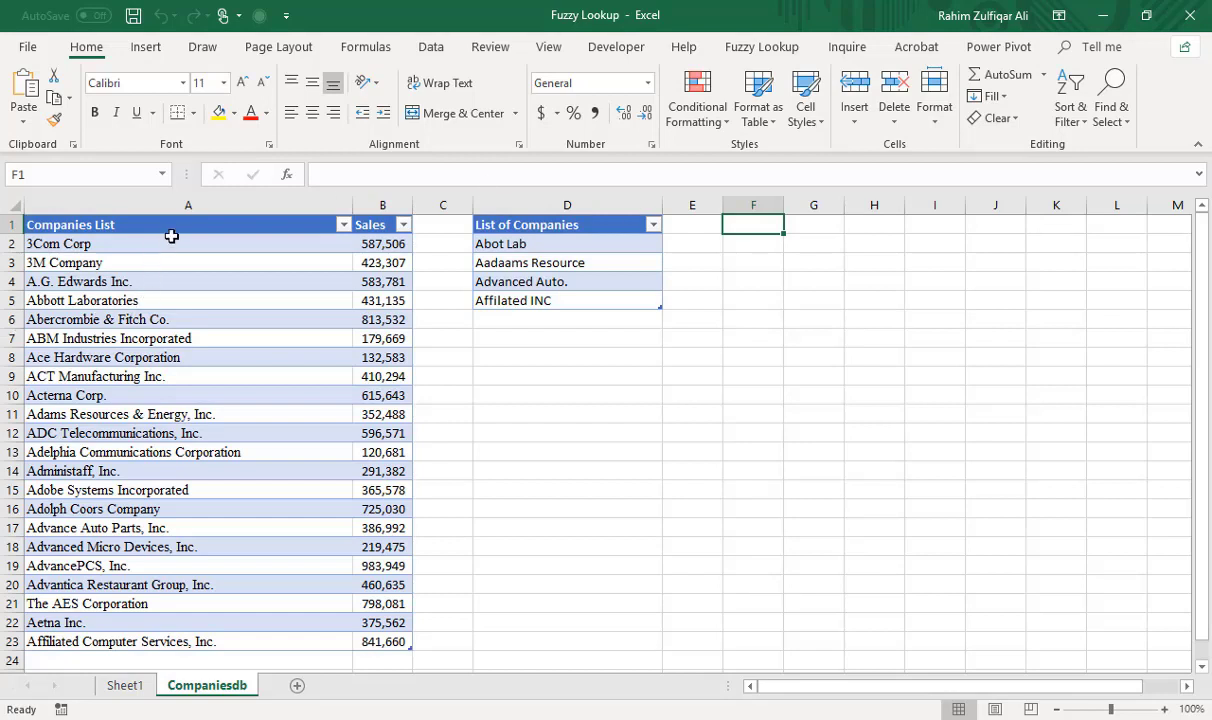
{"action": "left_click_drag", "start_coordinate": [184, 230], "coordinate": [382, 645]}
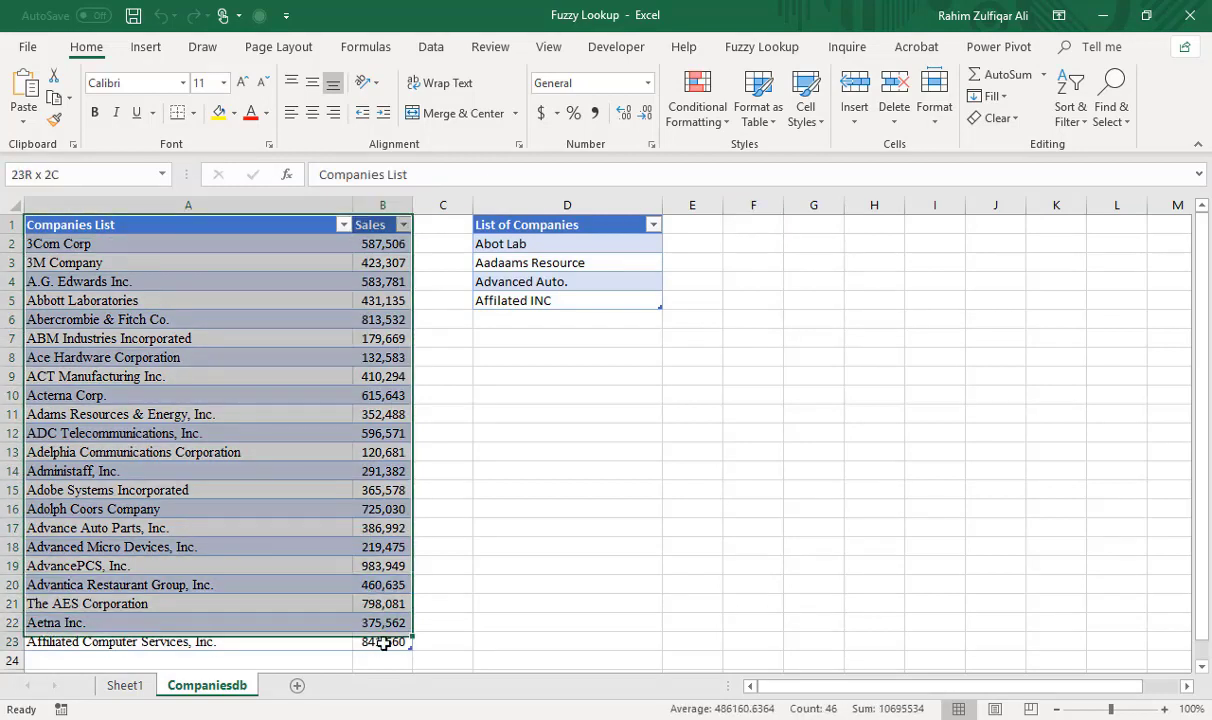
{"action": "left_click", "coordinate": [243, 297]}
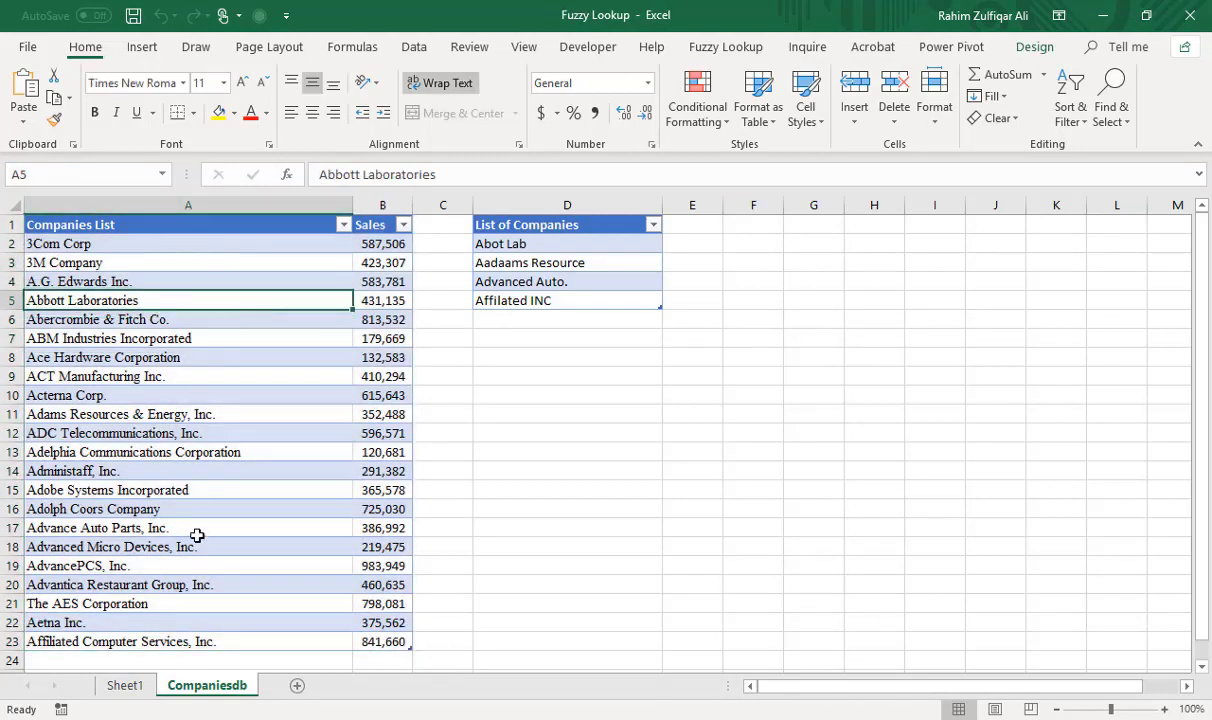
{"action": "left_click", "coordinate": [372, 490]}
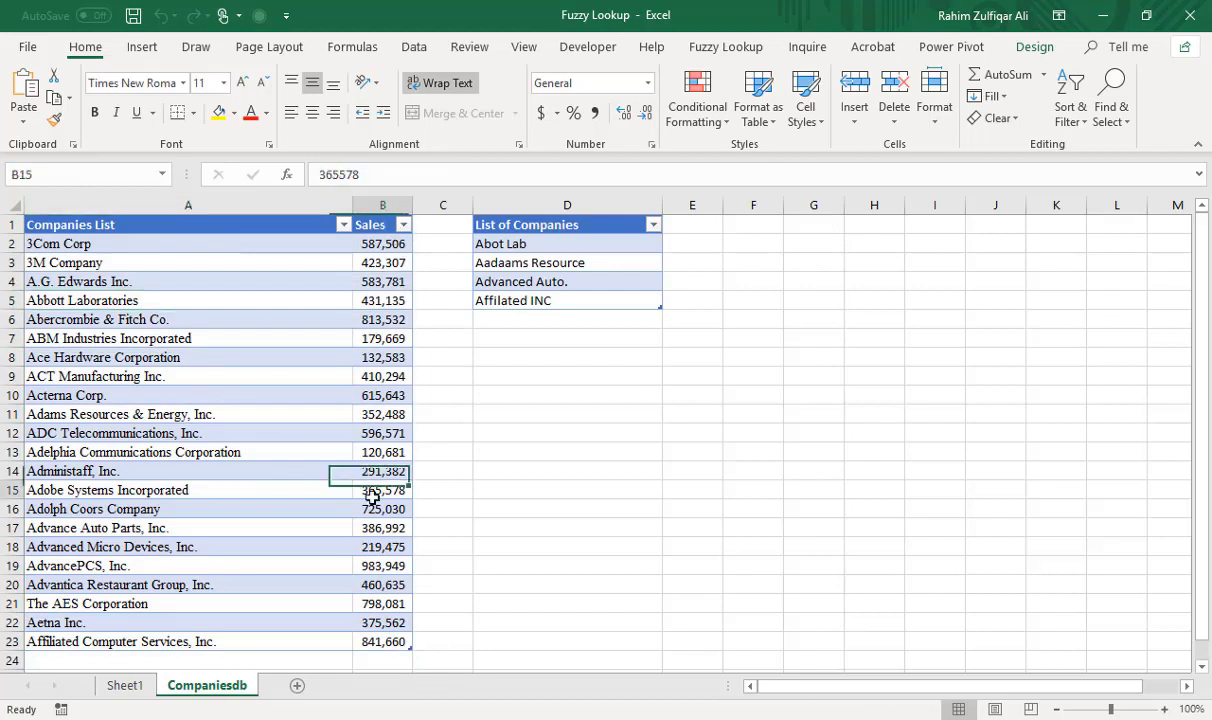
{"action": "left_click", "coordinate": [577, 242]}
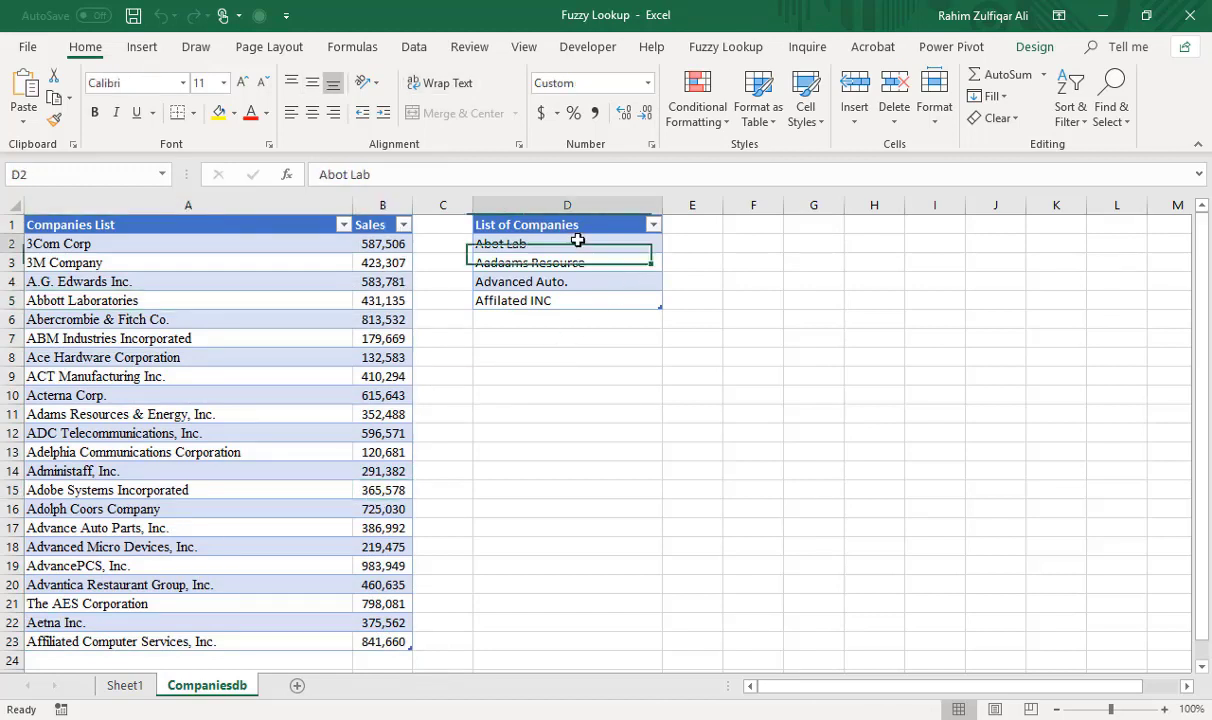
{"action": "left_click_drag", "start_coordinate": [190, 226], "coordinate": [178, 604]}
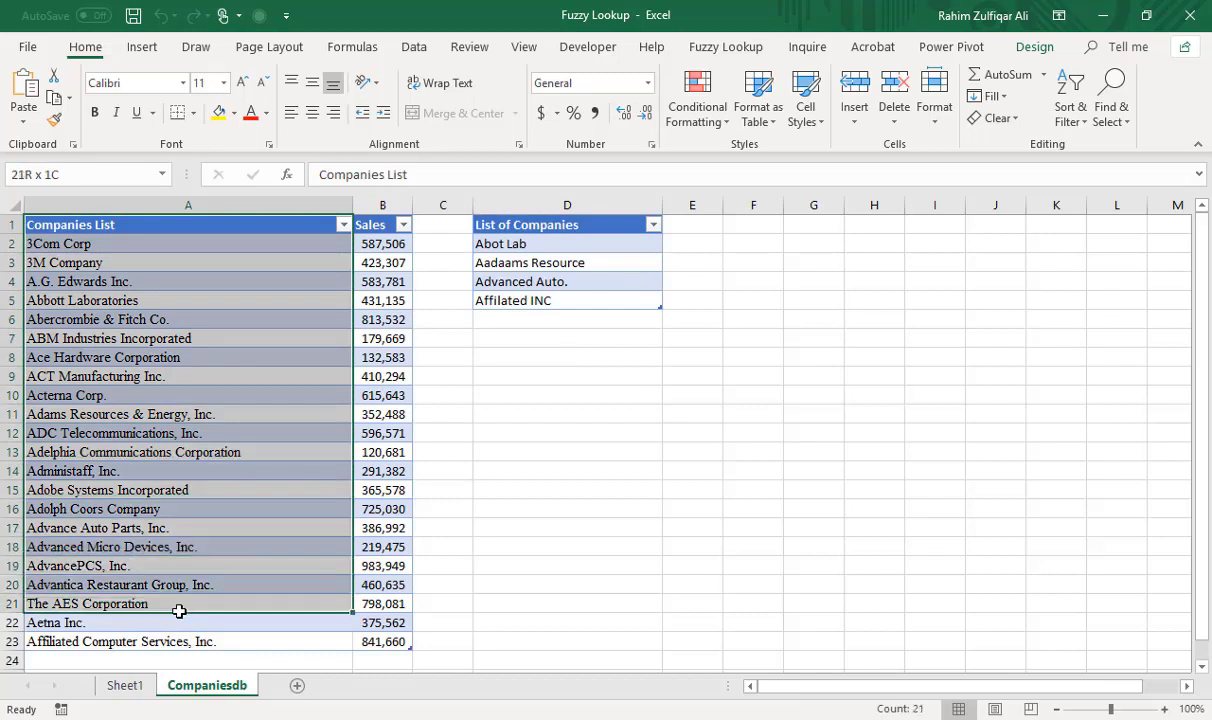
{"action": "left_click", "coordinate": [565, 246]}
- Fill column E with =VLOOKUP(company name, listofcompanies[#All], 2, FALSE) for the misspelled names
{"action": "left_click", "coordinate": [695, 246]}
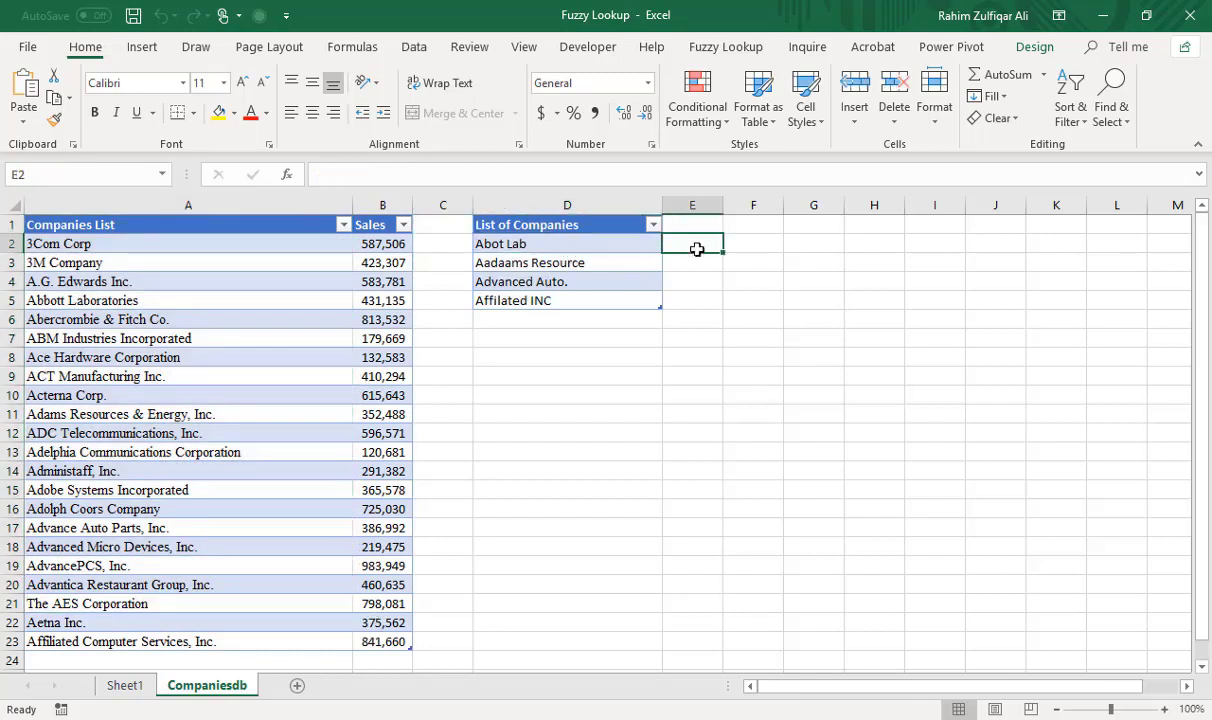
{"action": "type", "text": "=v"}
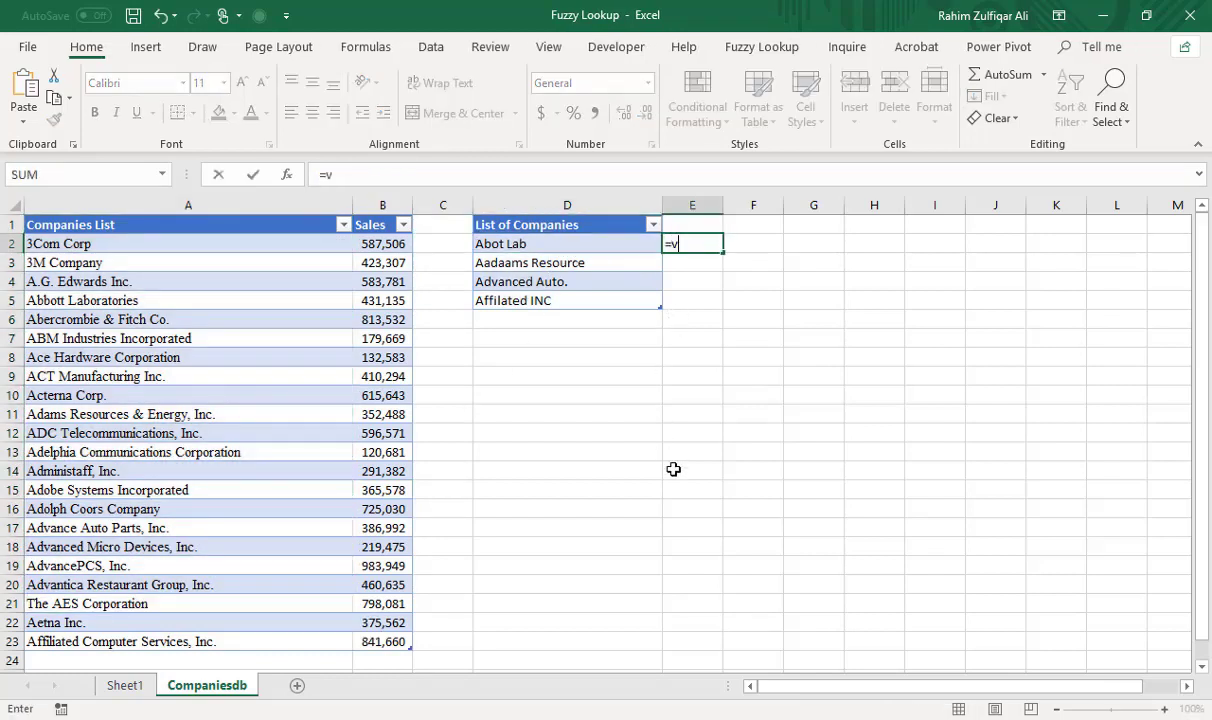
{"action": "type", "text": "l"}
{"action": "key", "text": "Tab"}
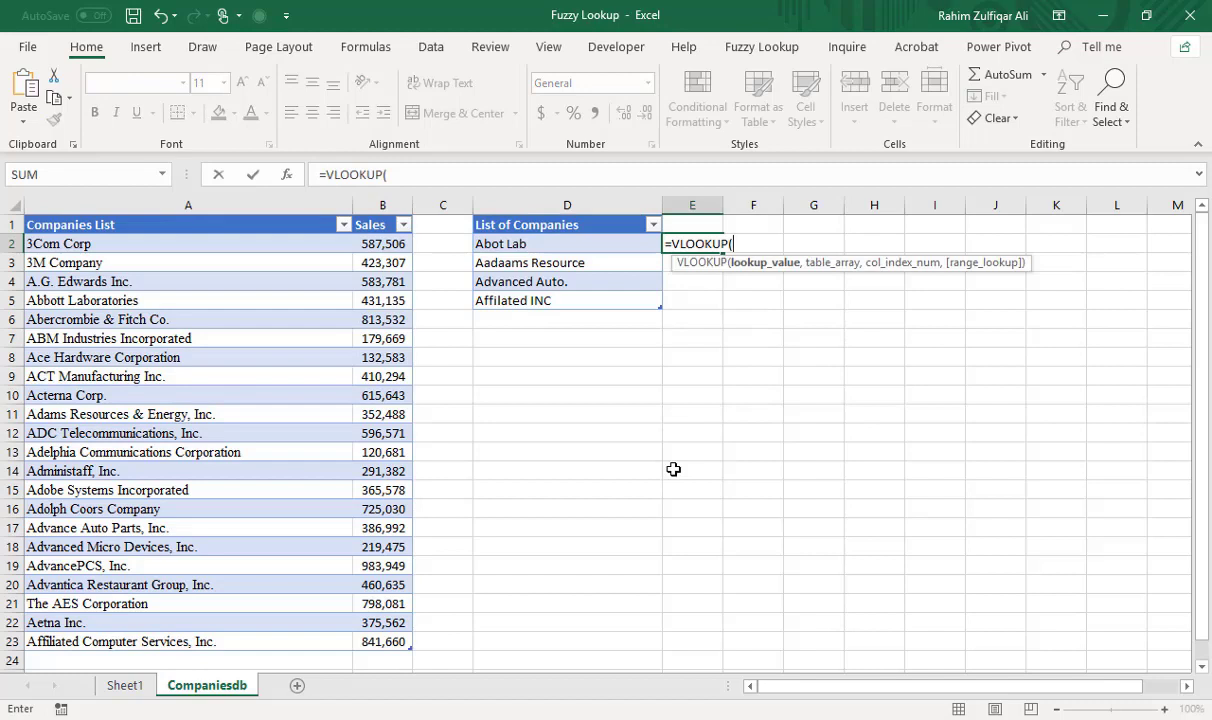
{"action": "key", "text": "Left"}
{"action": "type", "text": ","}
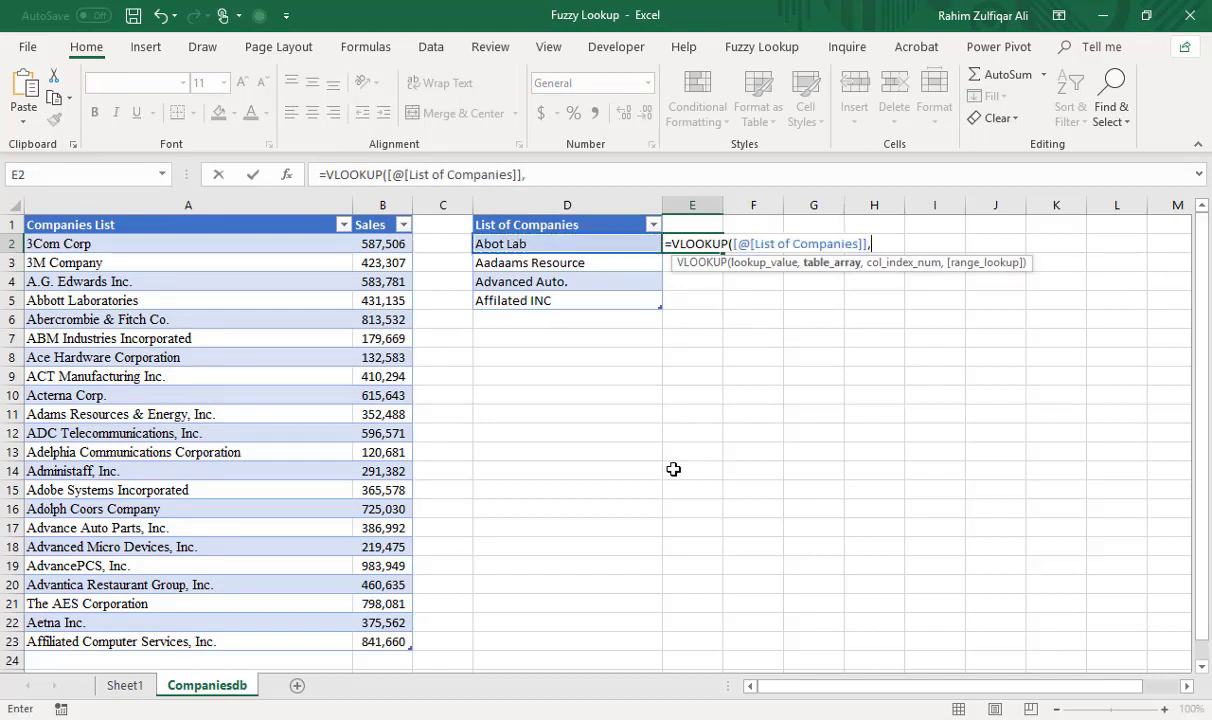
{"action": "key", "text": "Left"}
{"action": "key", "text": "Left"}
{"action": "key", "text": "Left"}
{"action": "key", "text": "Left"}
{"action": "key", "text": "Up"}
{"action": "key", "text": "ctrl+shift+Down"}
{"action": "key", "text": "ctrl+shift+Right"}
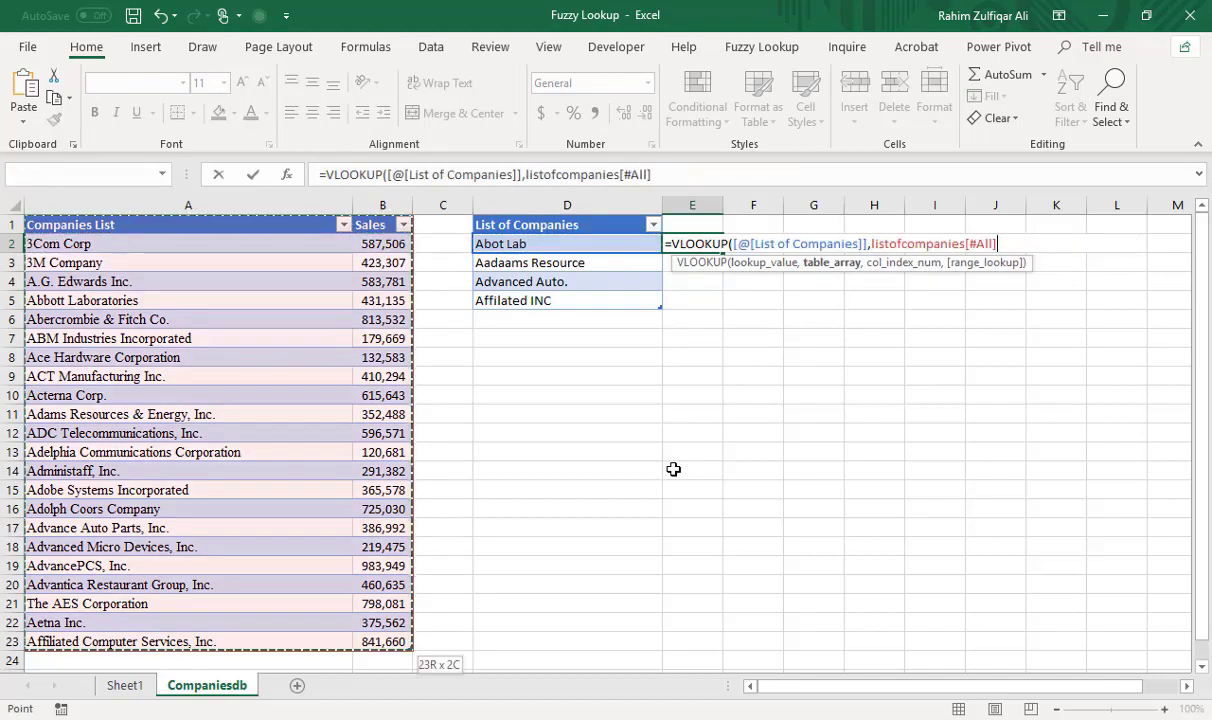
{"action": "type", "text": ",2"}
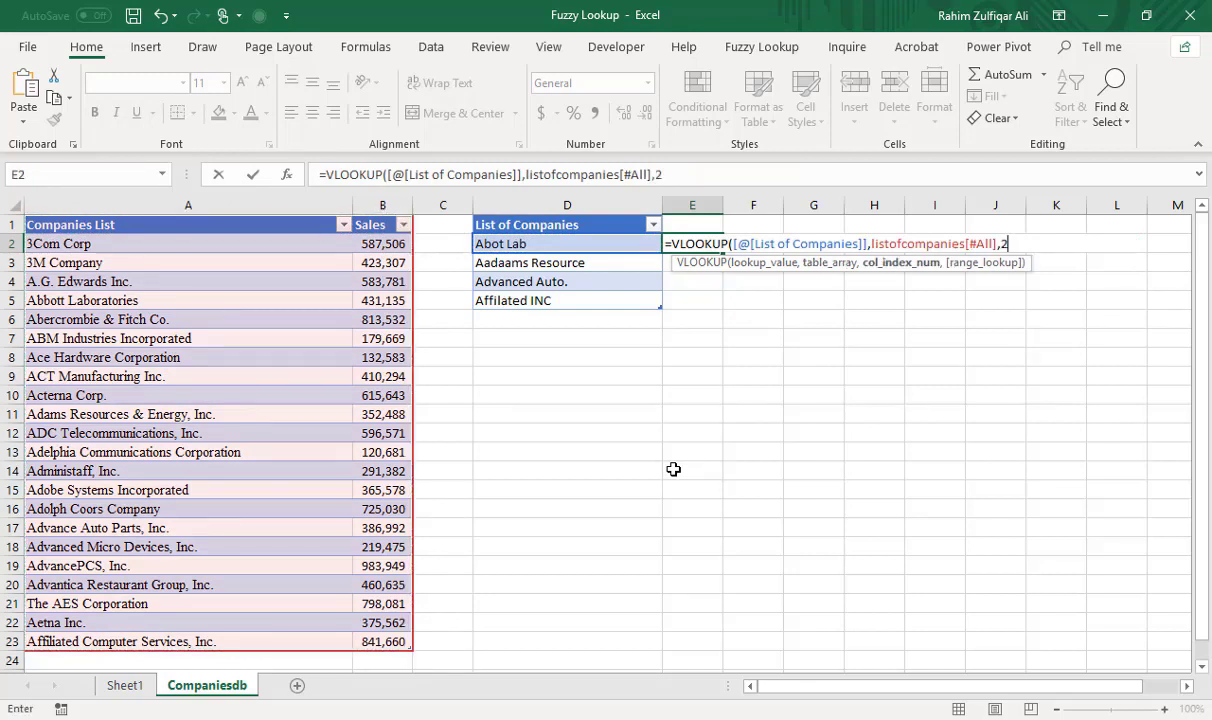
{"action": "type", "text": ",false"}
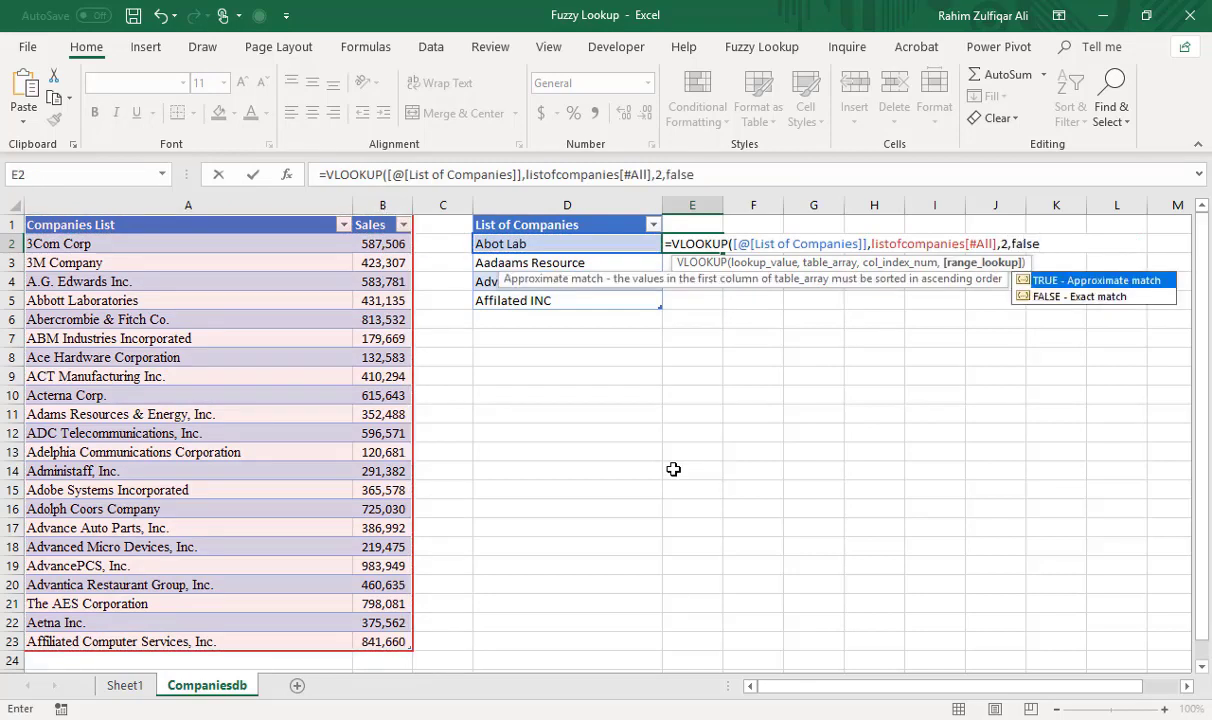
{"action": "type", "text": ")"}
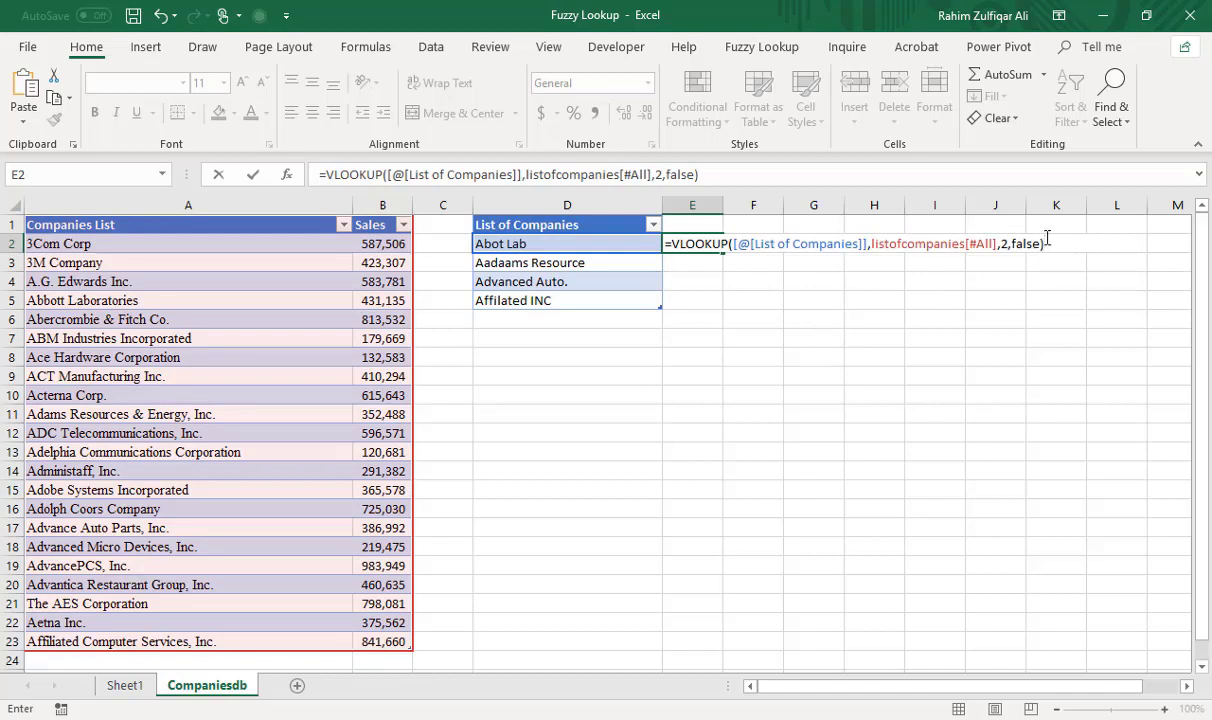
{"action": "left_click", "coordinate": [1042, 241]}
{"action": "key", "text": "ctrl+Return"}
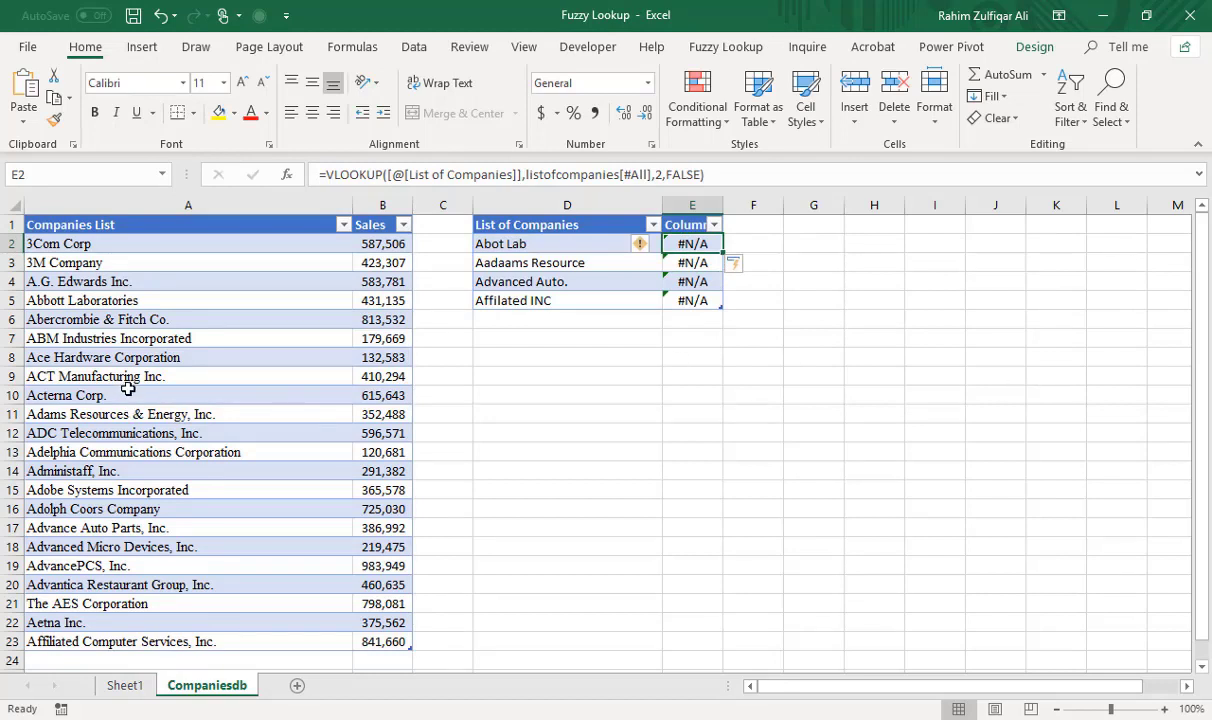
- Compare Abbott Laboratories with Abot Lab, then delete the #N/A lookup results in E2:E6
{"action": "left_click", "coordinate": [147, 300]}
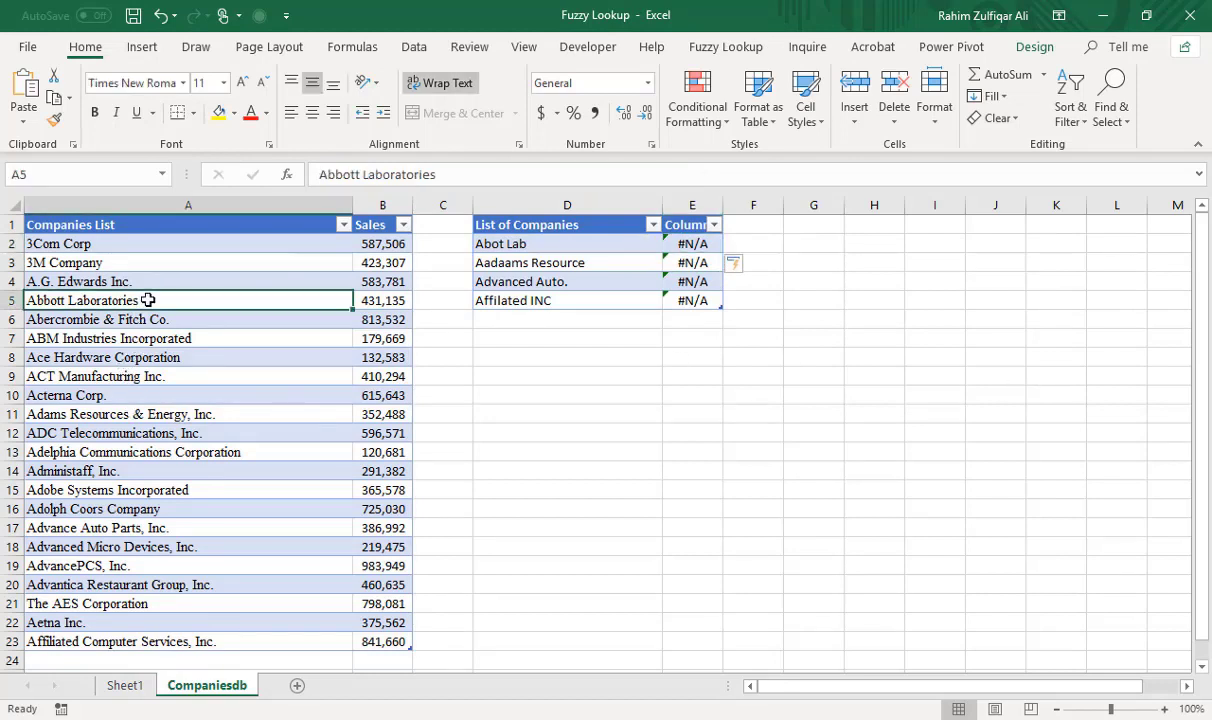
{"action": "left_click", "coordinate": [503, 243]}
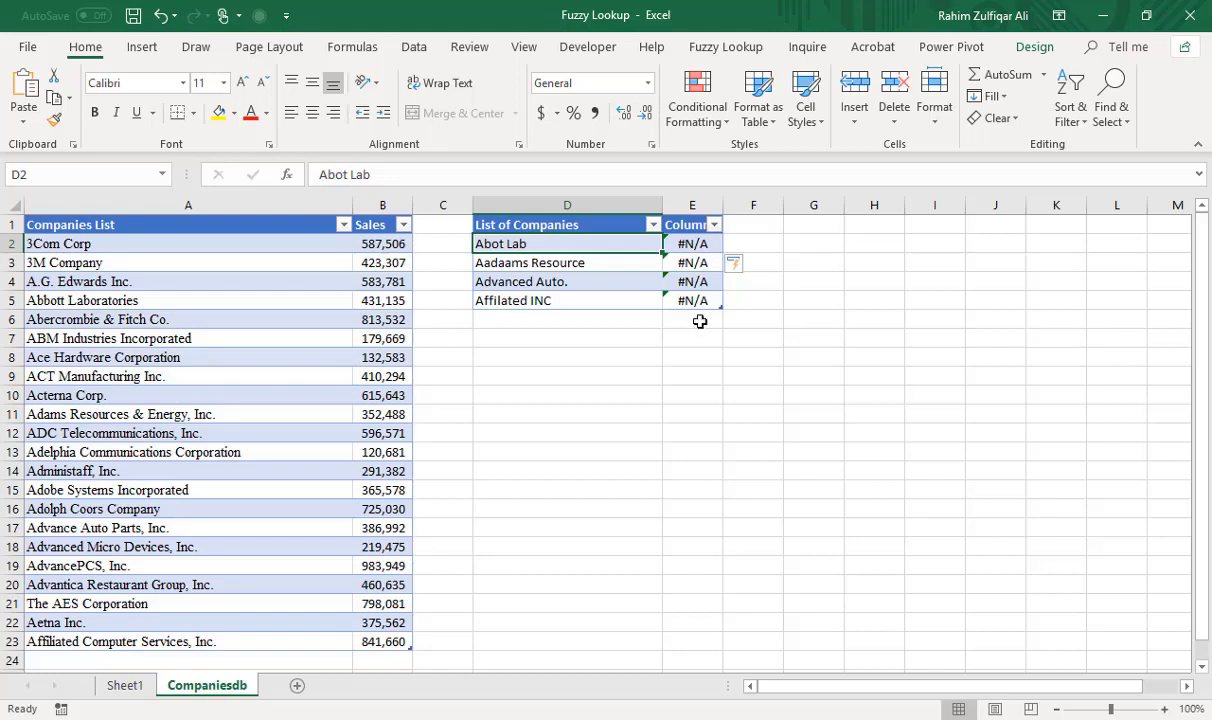
{"action": "left_click_drag", "start_coordinate": [692, 245], "coordinate": [693, 311]}
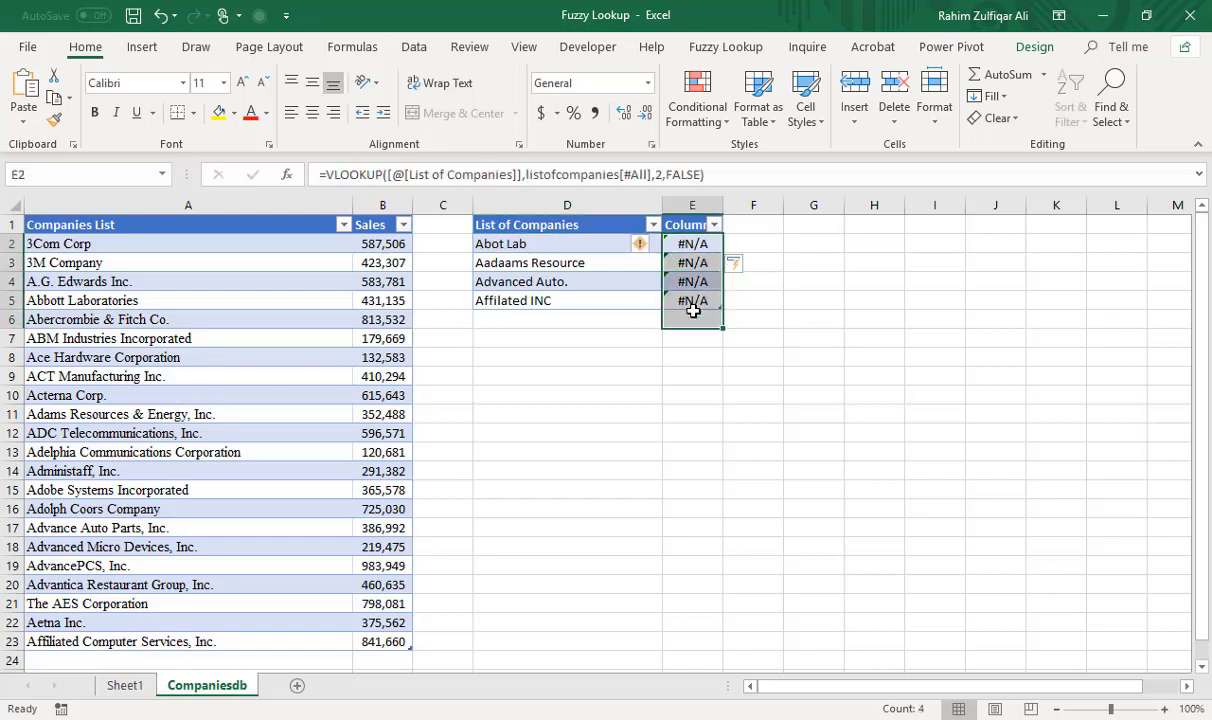
{"action": "key", "text": "Delete"}
{"action": "key", "text": "Up"}
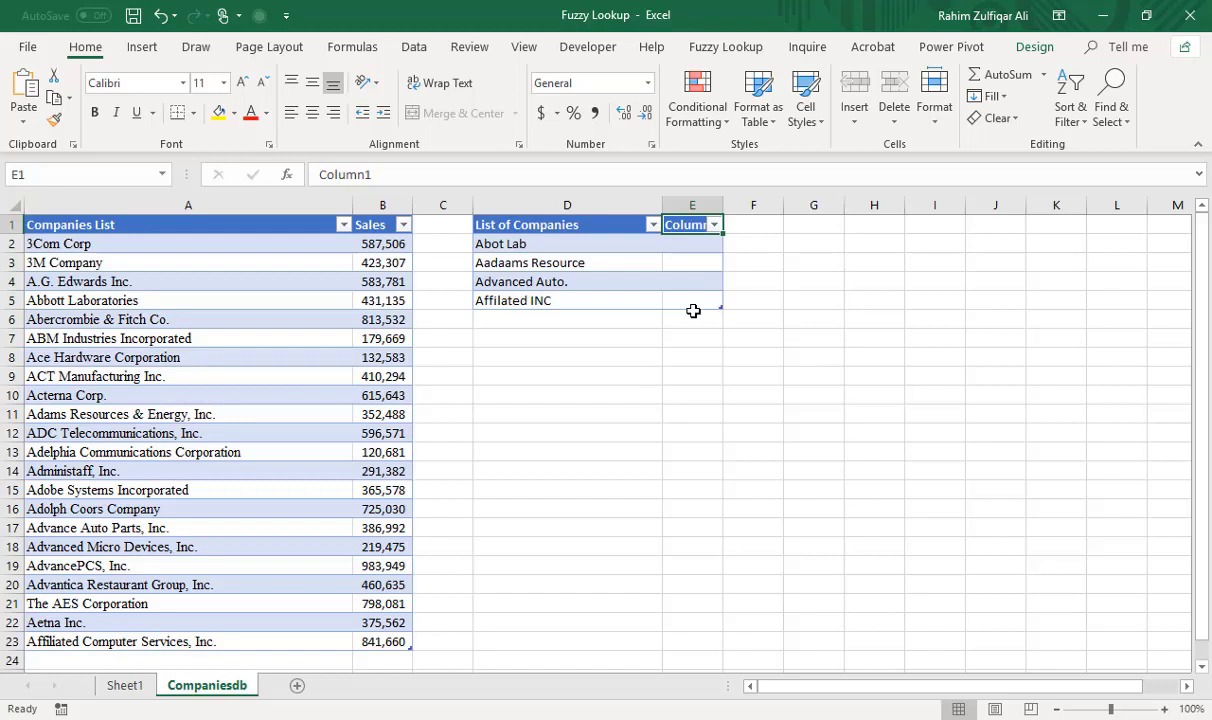
- With the Fuzzy Lookup ribbon showing, compare misspelled Abot Lab against Abbott Laboratories in the master list
{"action": "left_click", "coordinate": [755, 48]}
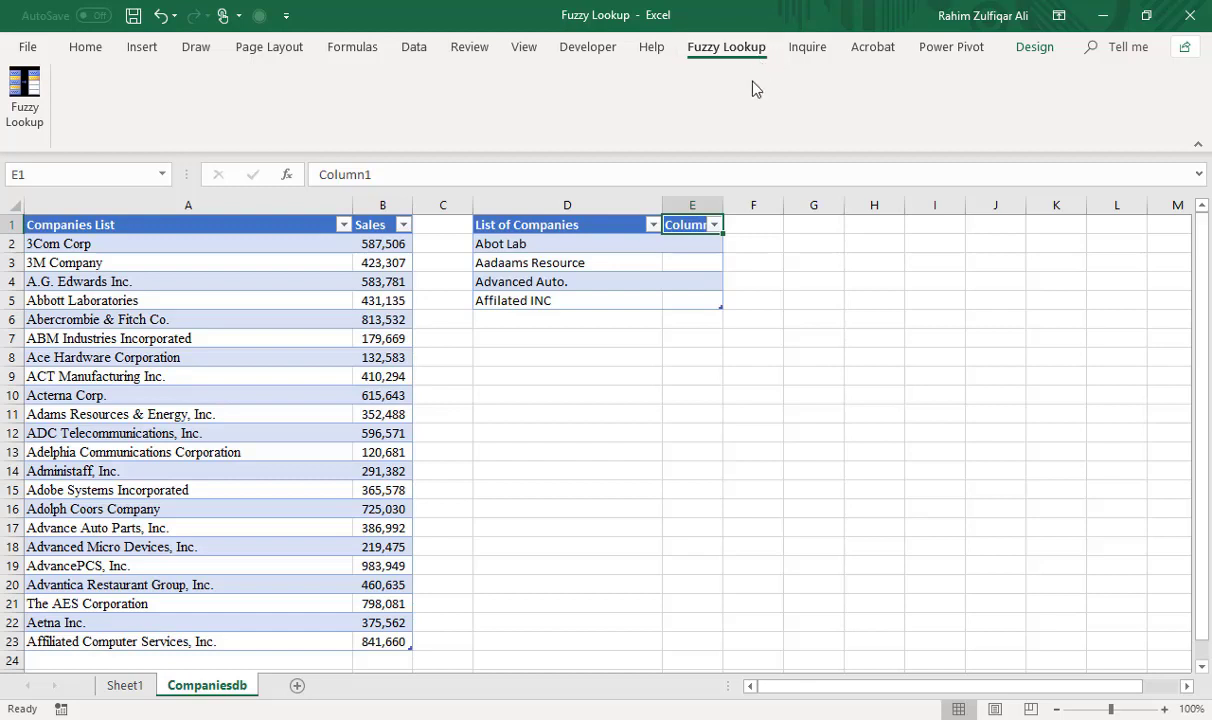
{"action": "left_click", "coordinate": [566, 246]}
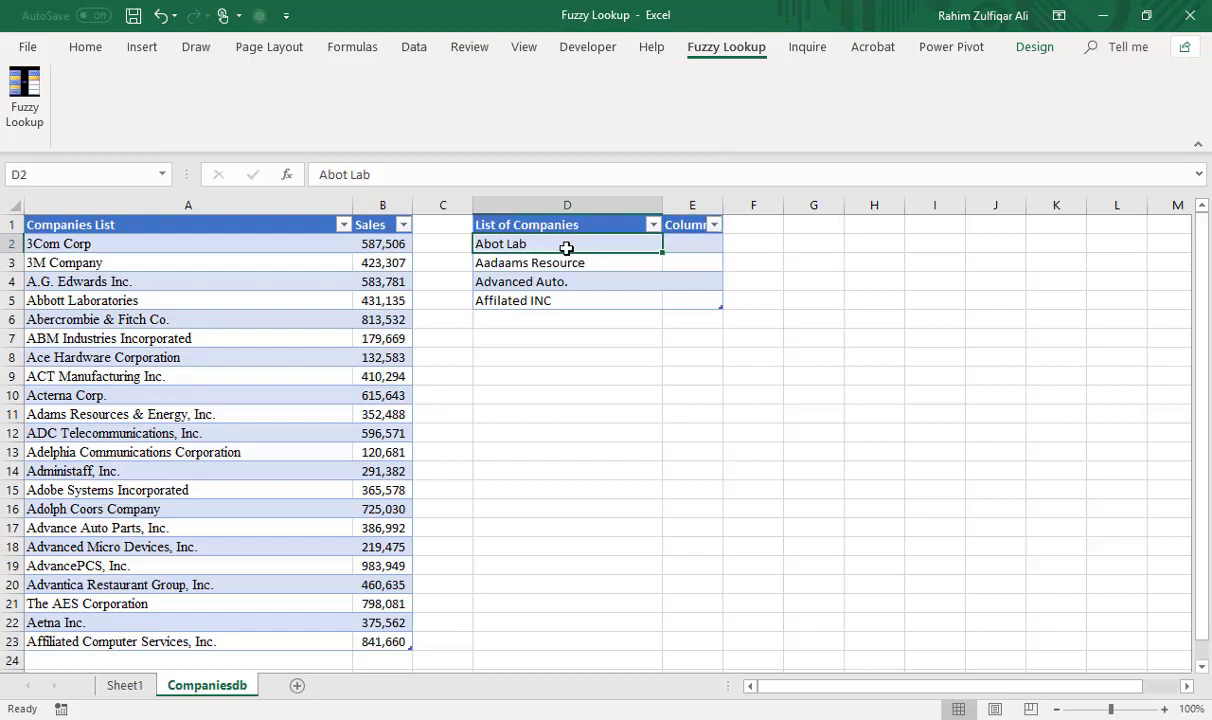
{"action": "left_click", "coordinate": [177, 300]}
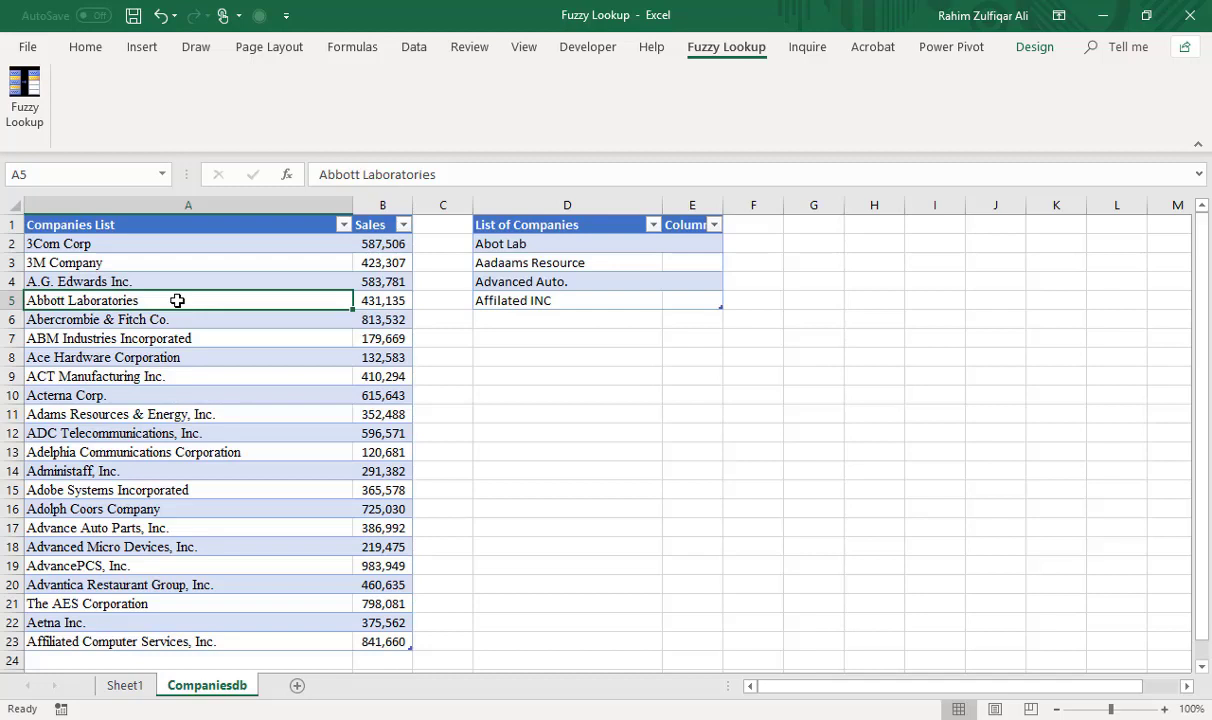
{"action": "left_click", "coordinate": [485, 243]}
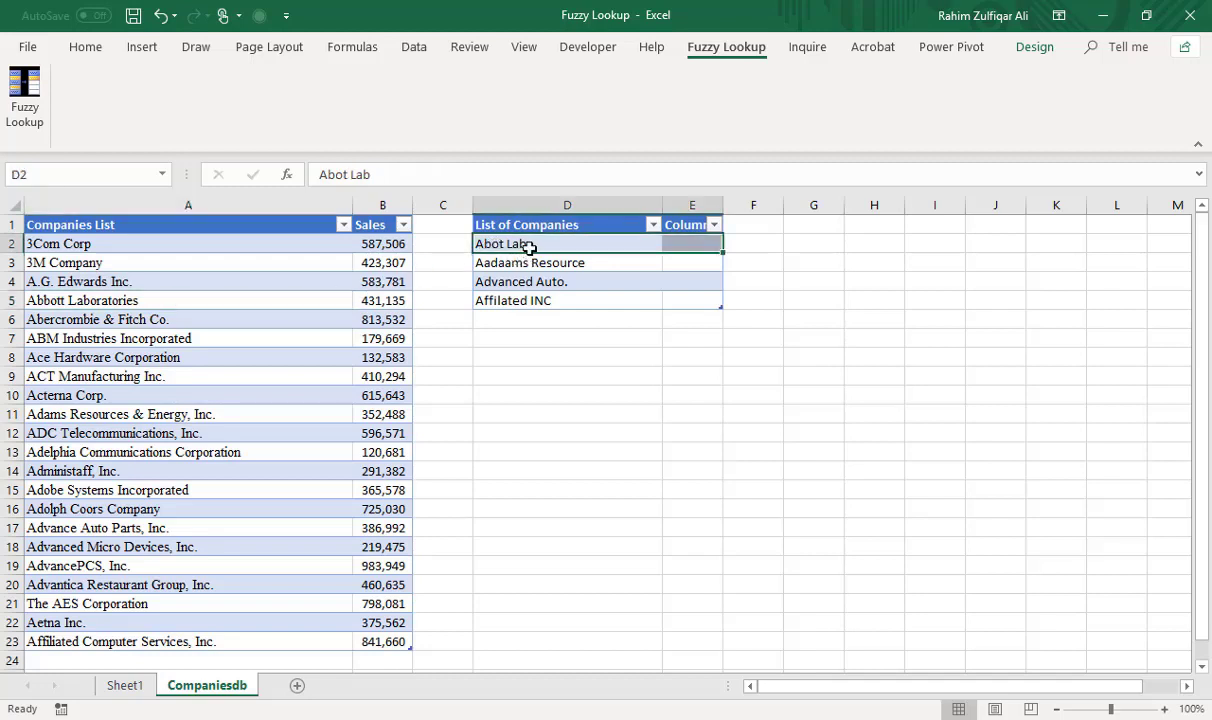
{"action": "left_click", "coordinate": [525, 246]}
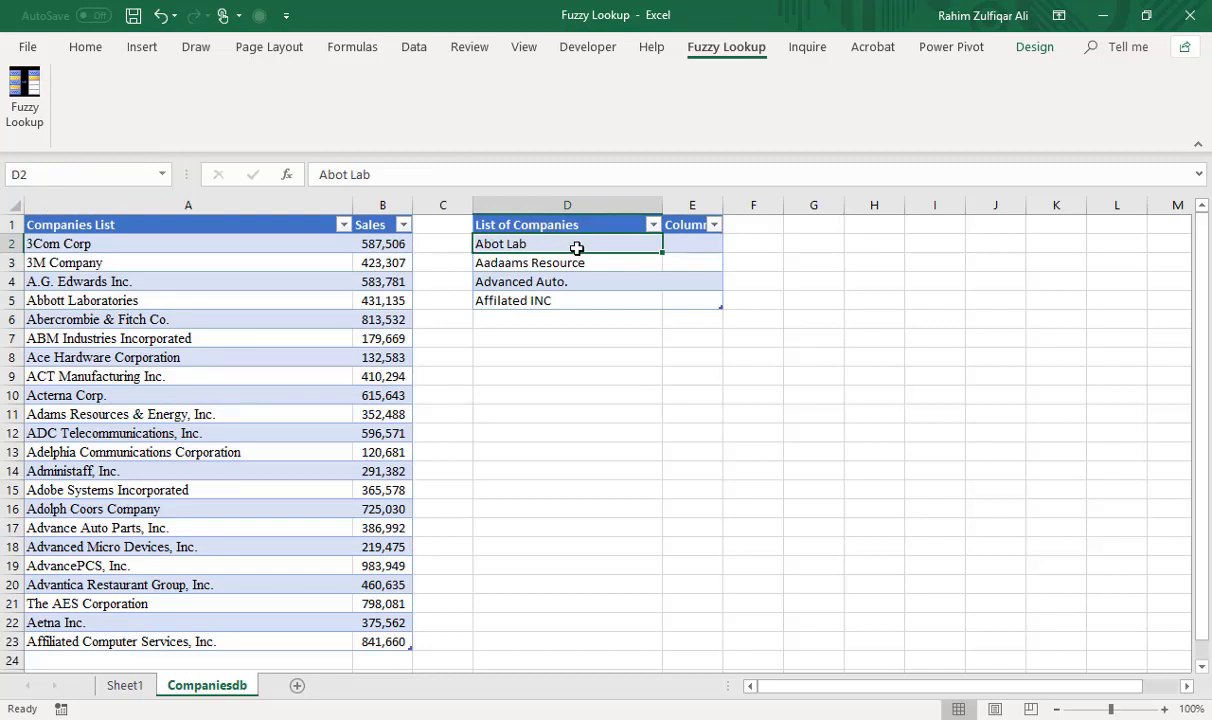
{"action": "left_click", "coordinate": [688, 245]}
- Delete the empty Column1 (column E) from the List of Companies table
{"action": "left_click", "coordinate": [698, 205]}
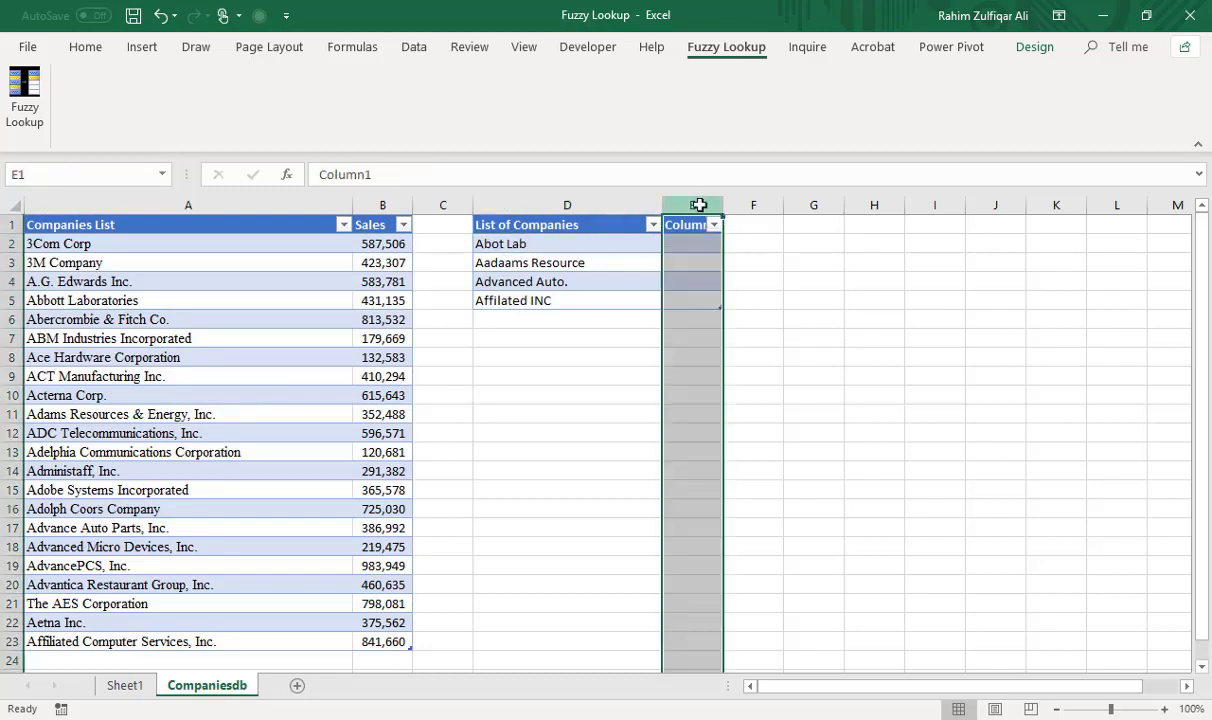
{"action": "key", "text": "ctrl+minus"}
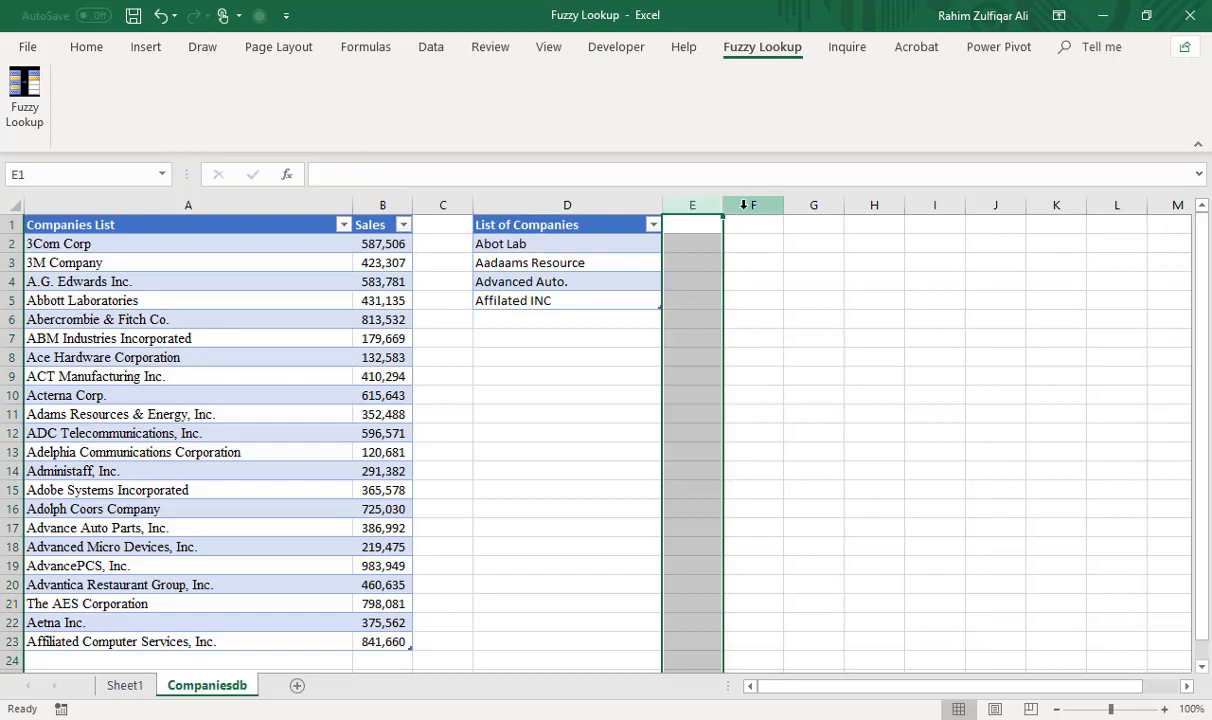
{"action": "left_click", "coordinate": [740, 228]}
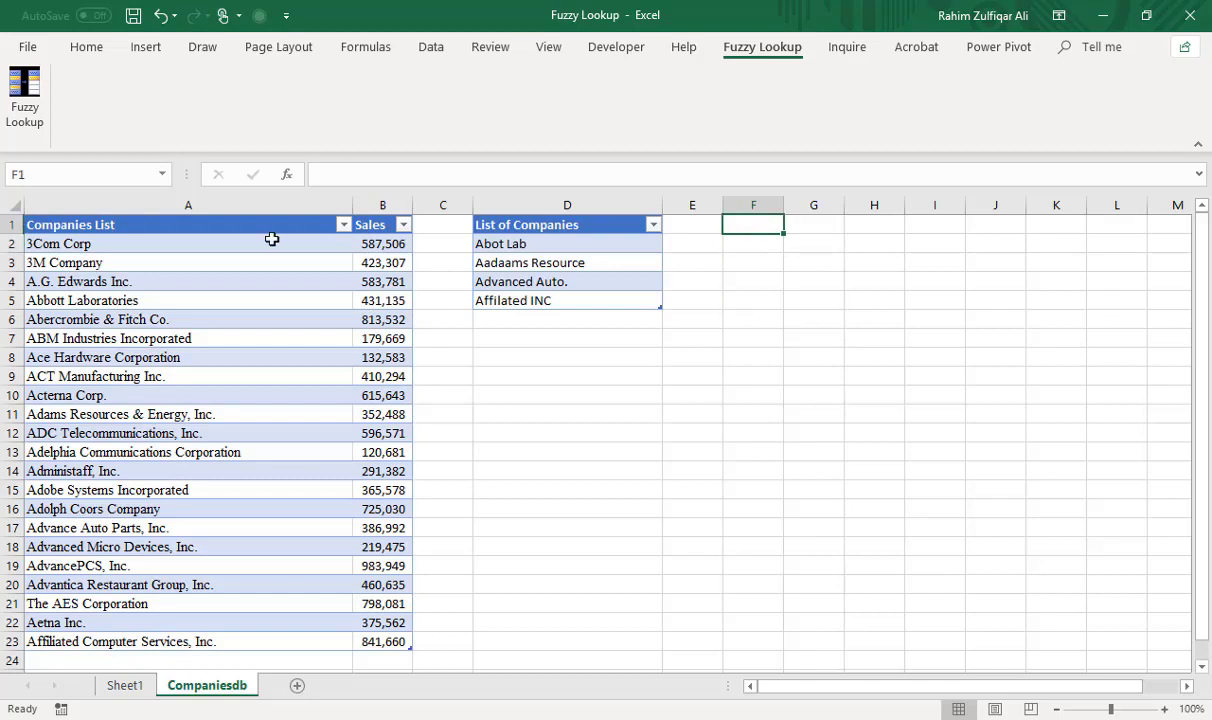
- Open the Fuzzy Lookup task pane pairing listofcompanies with listofcomp
{"action": "left_click", "coordinate": [26, 112]}
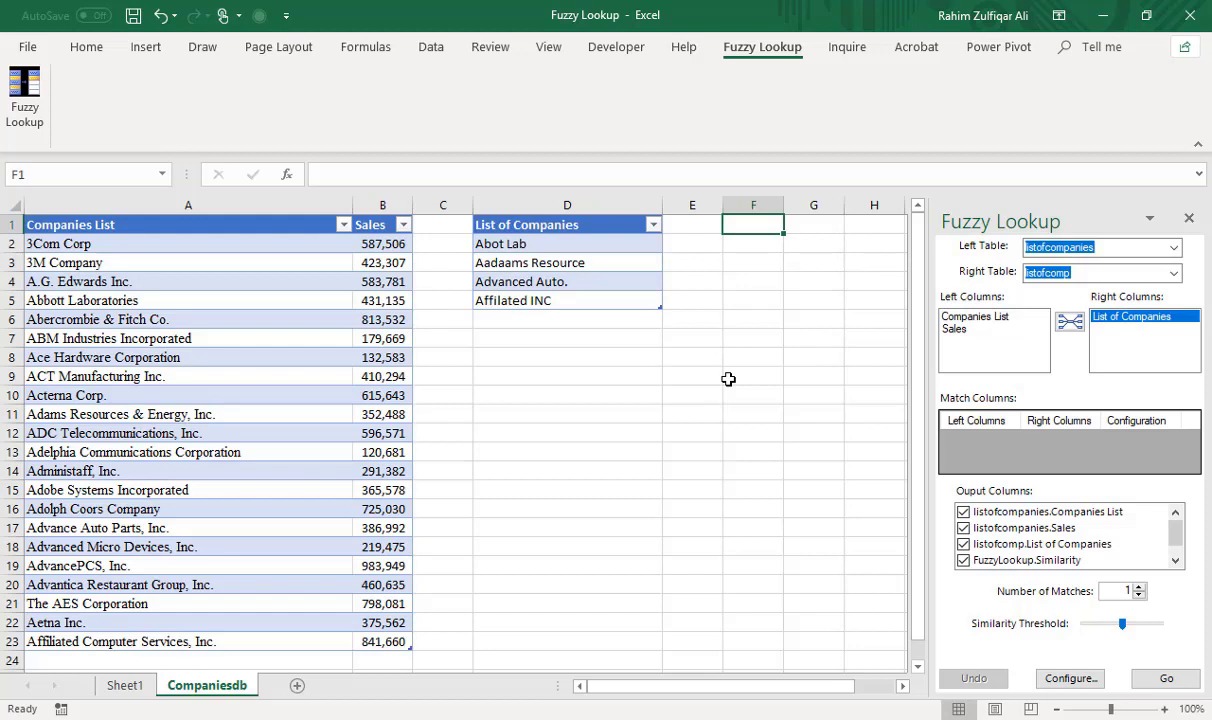
{"action": "left_click_drag", "start_coordinate": [515, 224], "coordinate": [549, 299]}
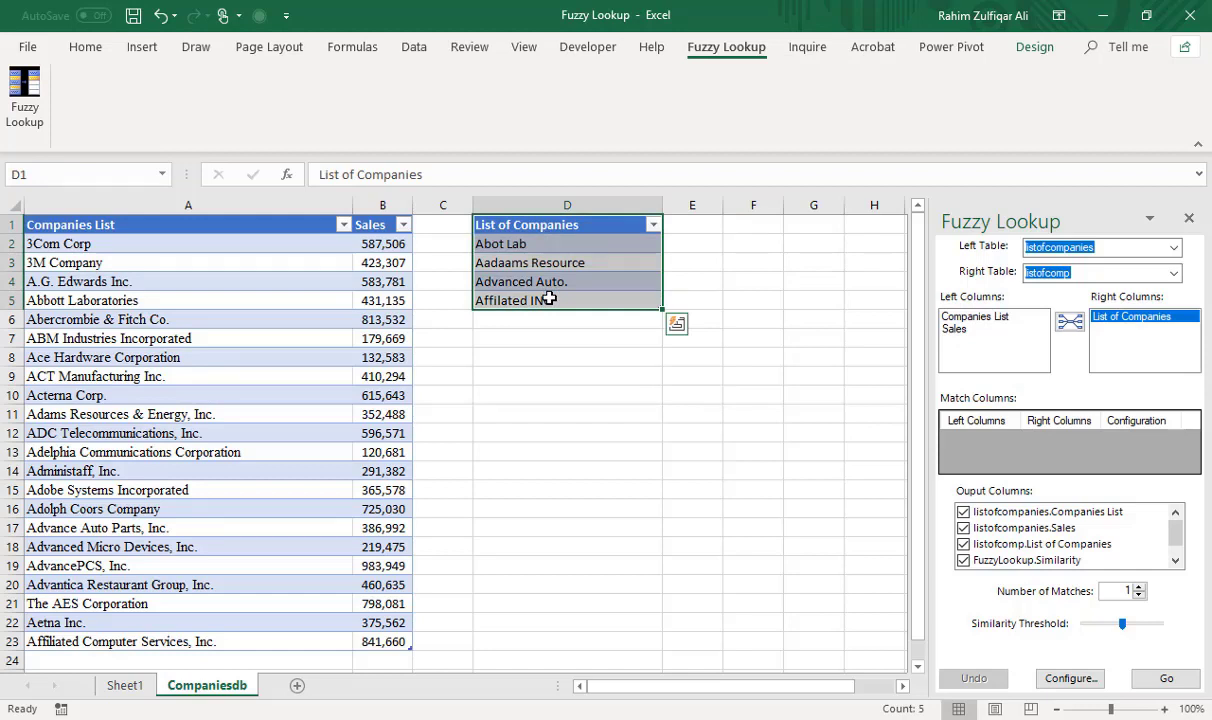
{"action": "left_click", "coordinate": [537, 265]}
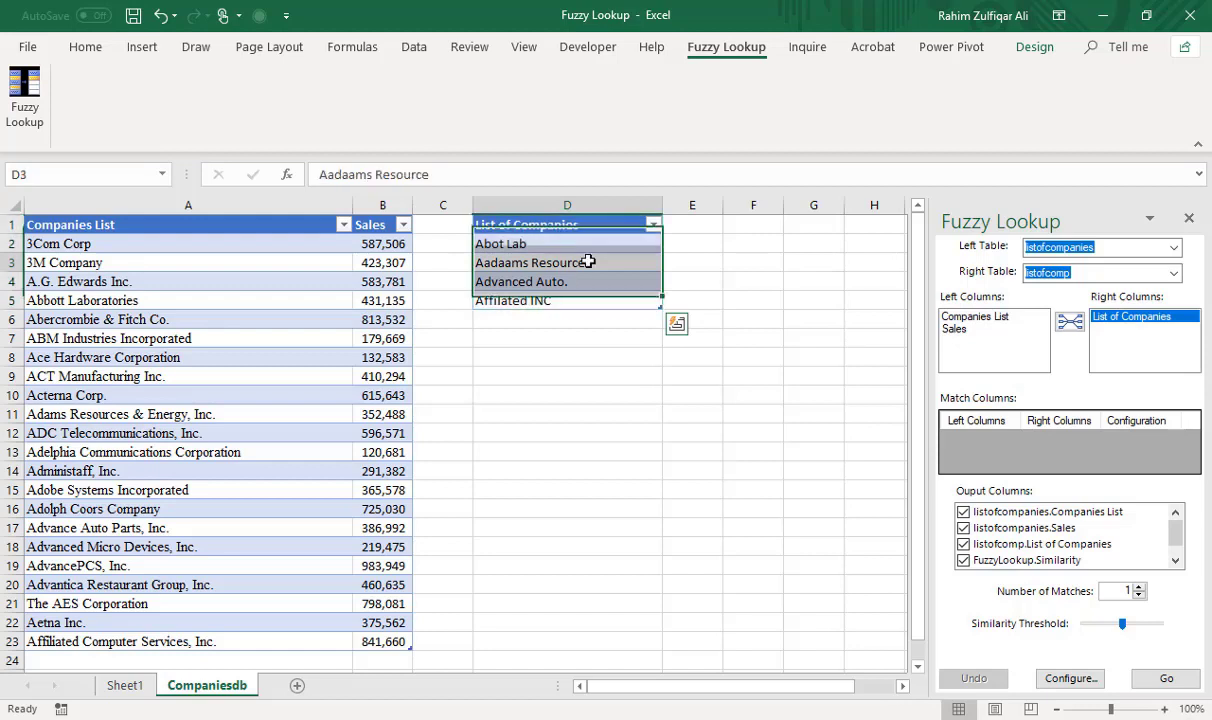
{"action": "left_click", "coordinate": [330, 284]}
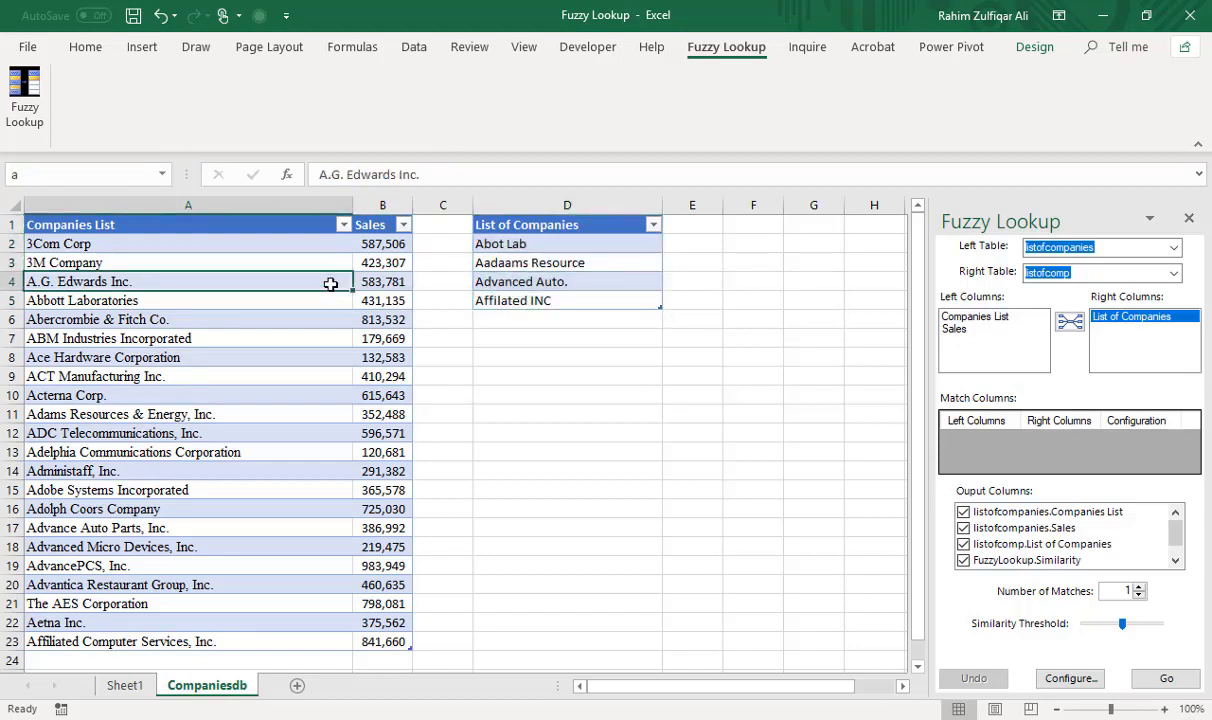
{"action": "left_click_drag", "start_coordinate": [312, 262], "coordinate": [365, 489]}
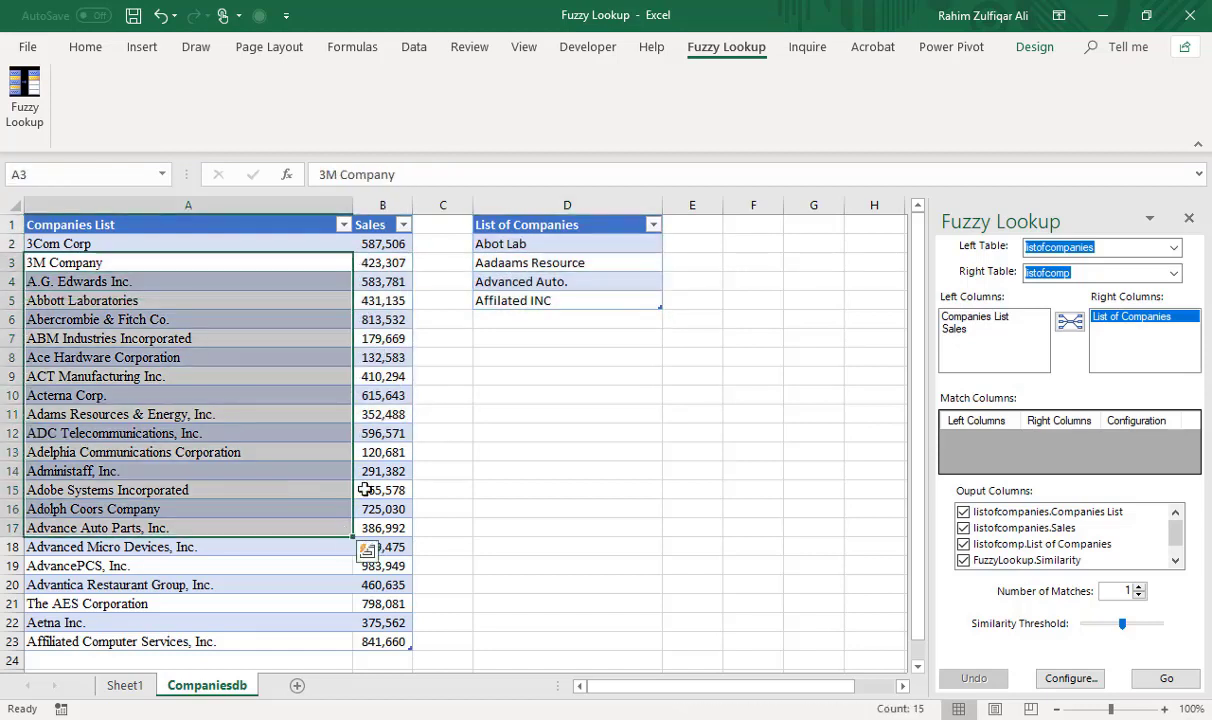
{"action": "left_click_drag", "start_coordinate": [488, 244], "coordinate": [520, 300]}
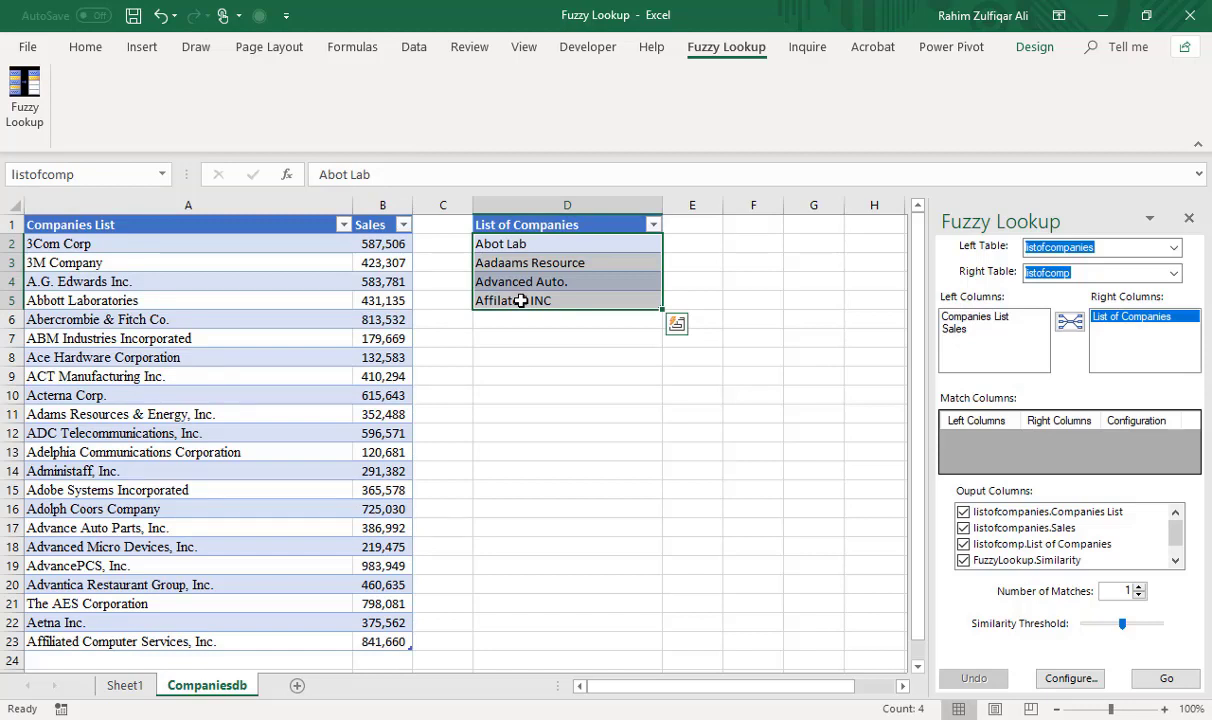
{"action": "left_click_drag", "start_coordinate": [265, 228], "coordinate": [379, 646]}
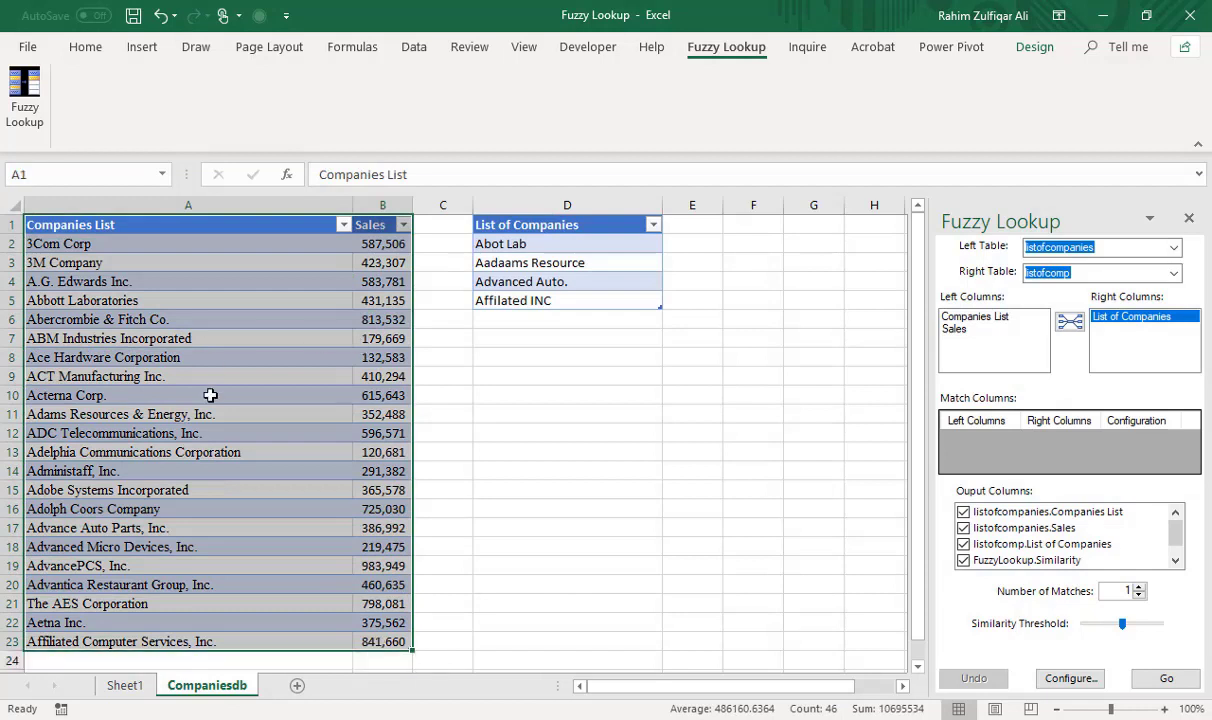
{"action": "left_click_drag", "start_coordinate": [555, 230], "coordinate": [563, 300]}
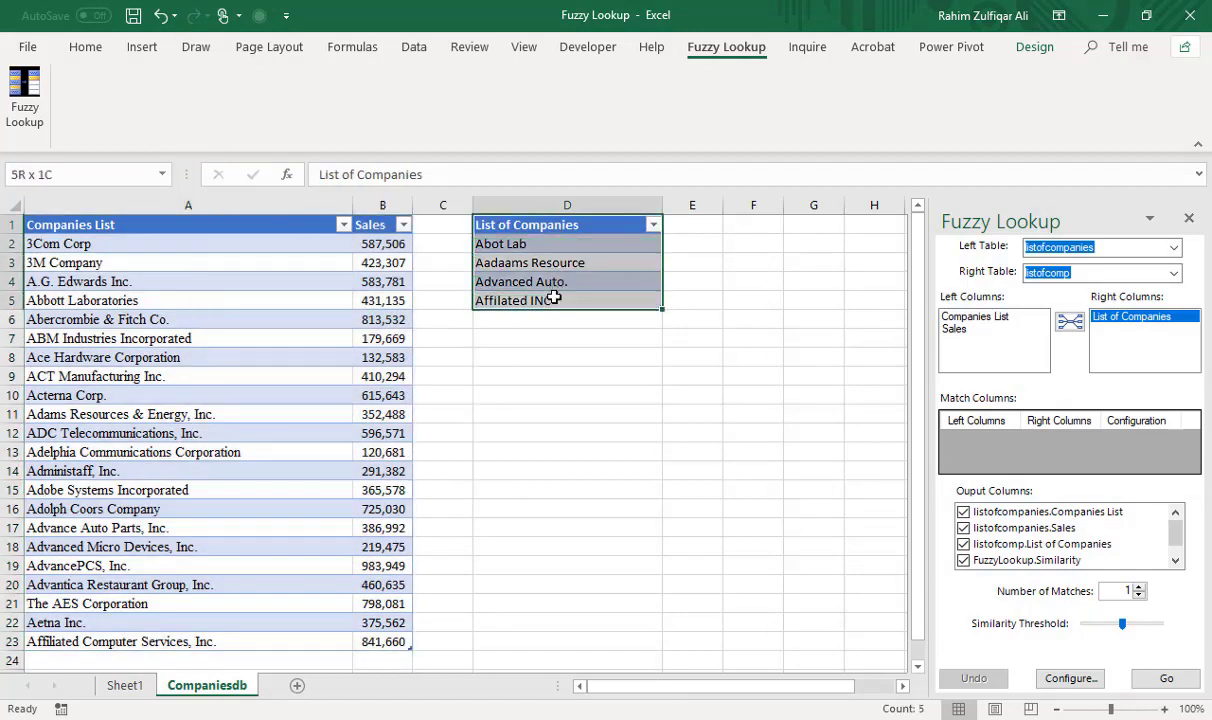
{"action": "left_click", "coordinate": [690, 246]}
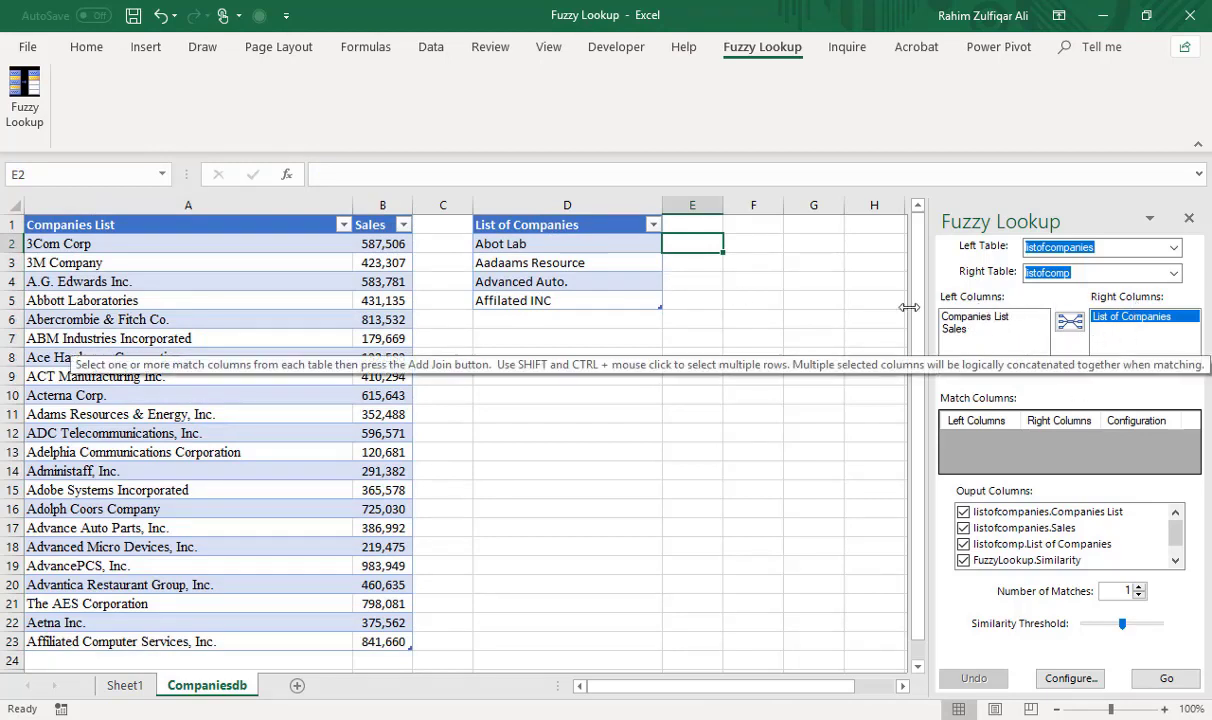
{"action": "left_click", "coordinate": [285, 223]}
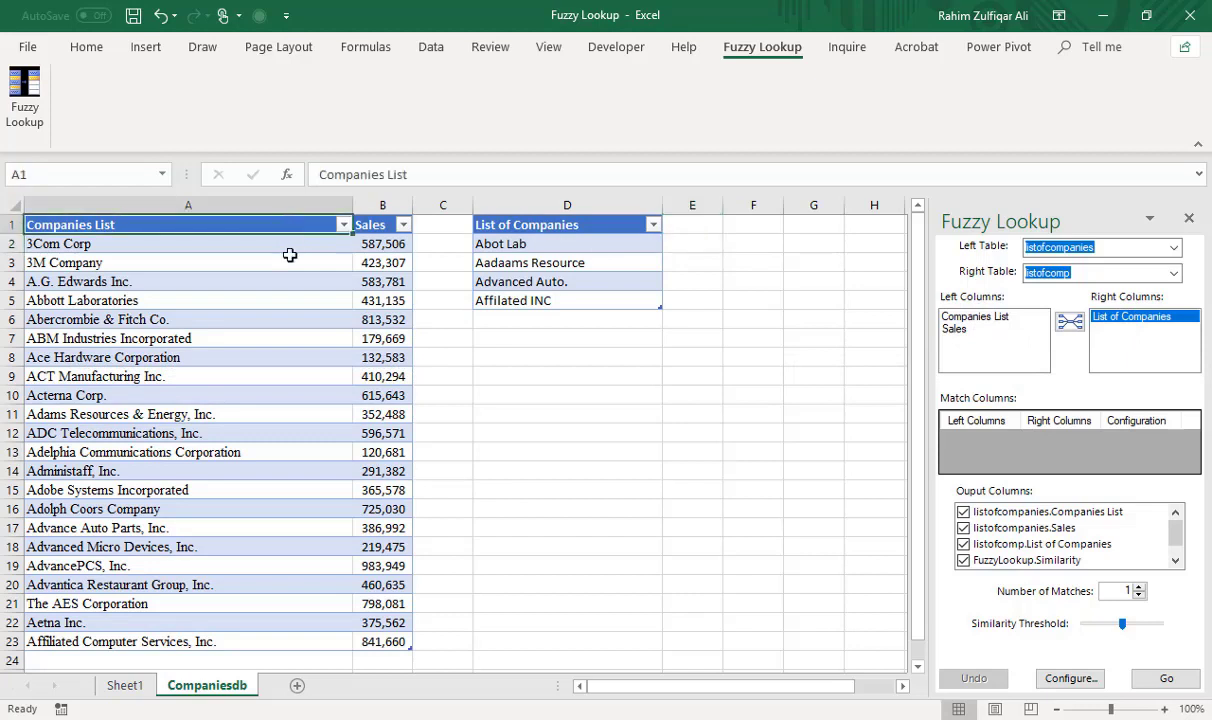
{"action": "left_click_drag", "start_coordinate": [289, 255], "coordinate": [270, 497]}
{"action": "left_click", "coordinate": [506, 214]}
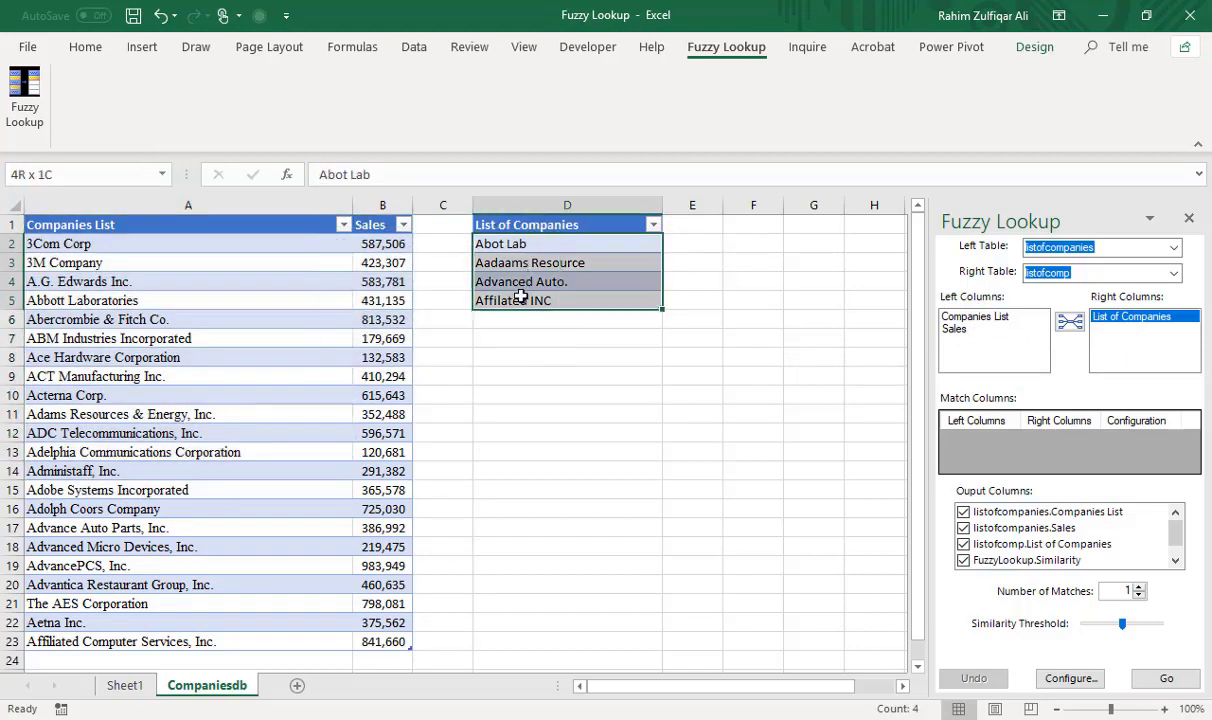
{"action": "left_click", "coordinate": [273, 224]}
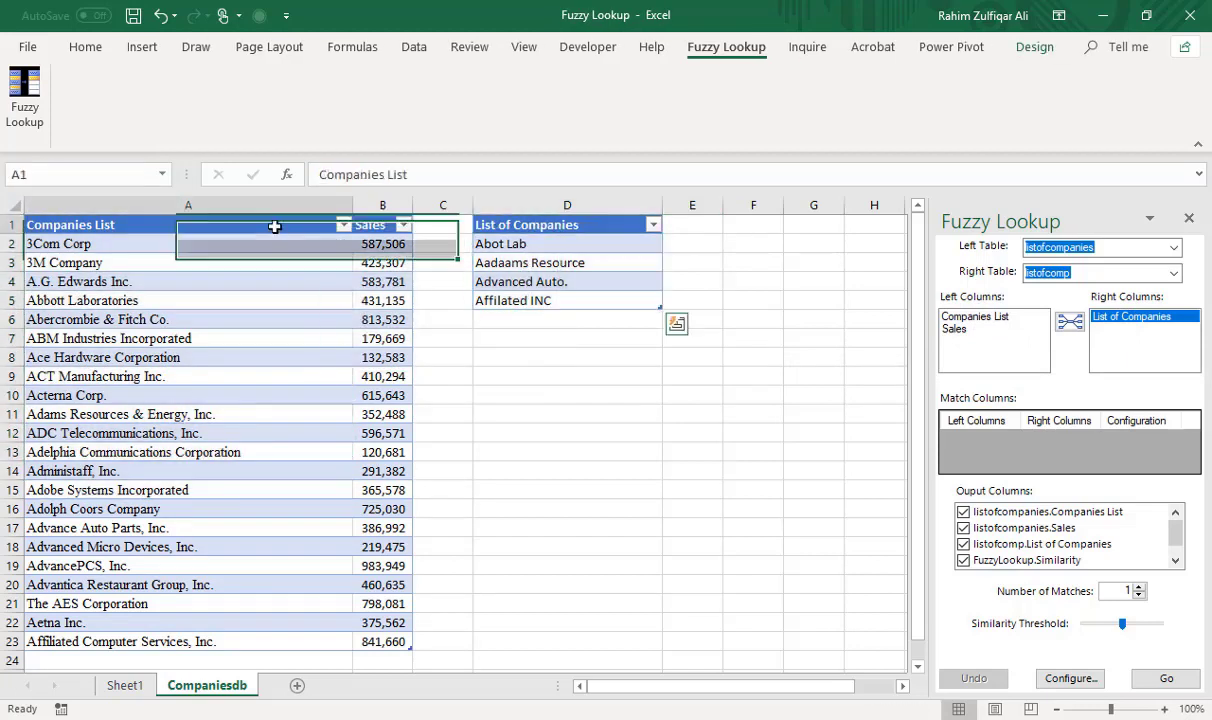
{"action": "left_click", "coordinate": [552, 229]}
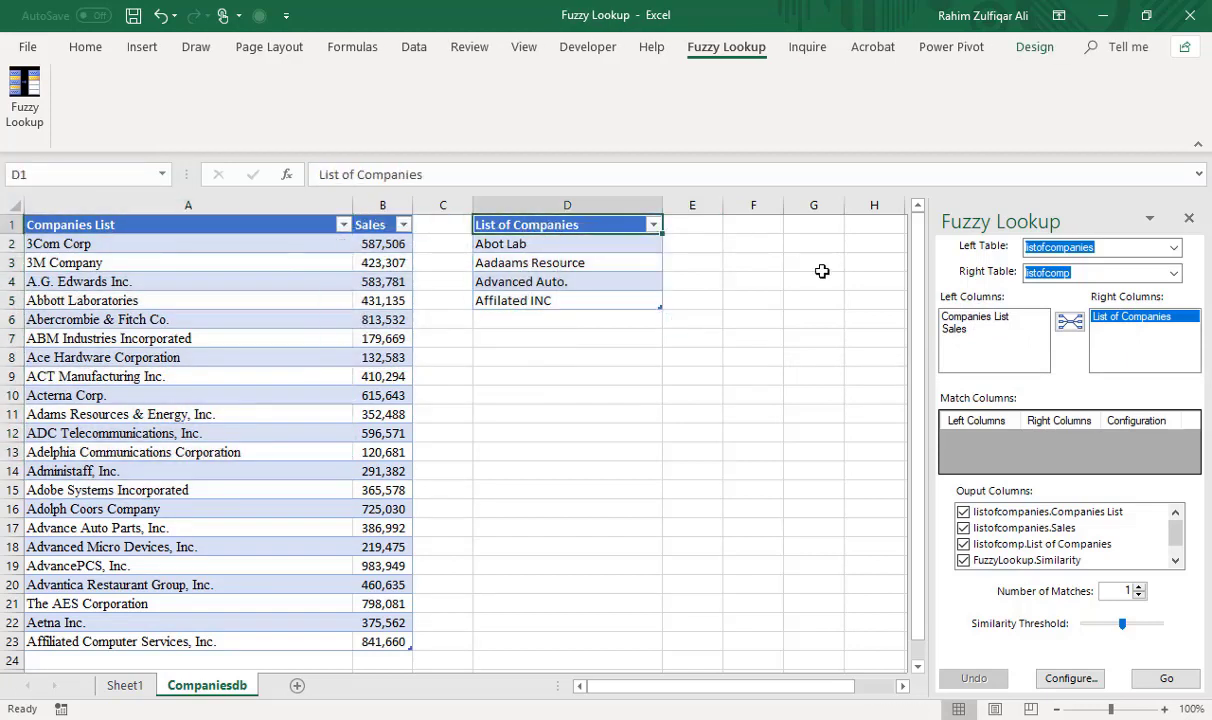
- Match Companies List to List of Companies, drop the similarity threshold to minimum, and output at F1
{"action": "left_click", "coordinate": [962, 318]}
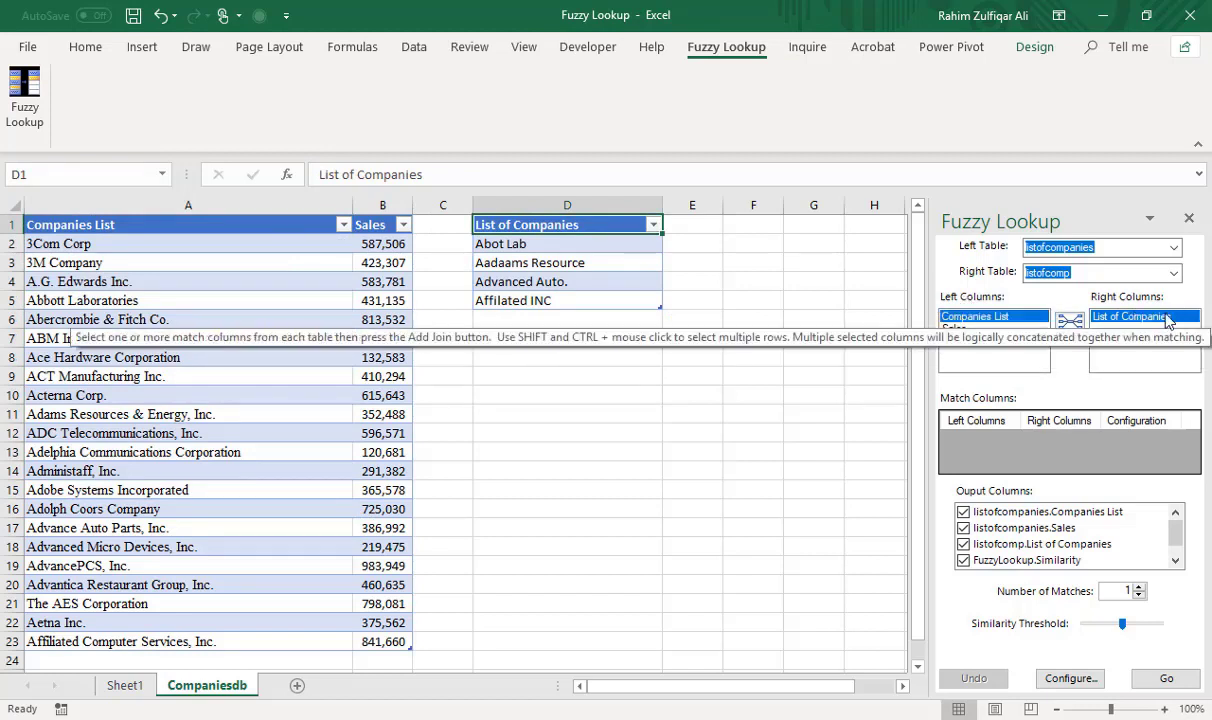
{"action": "left_click", "coordinate": [1069, 322]}
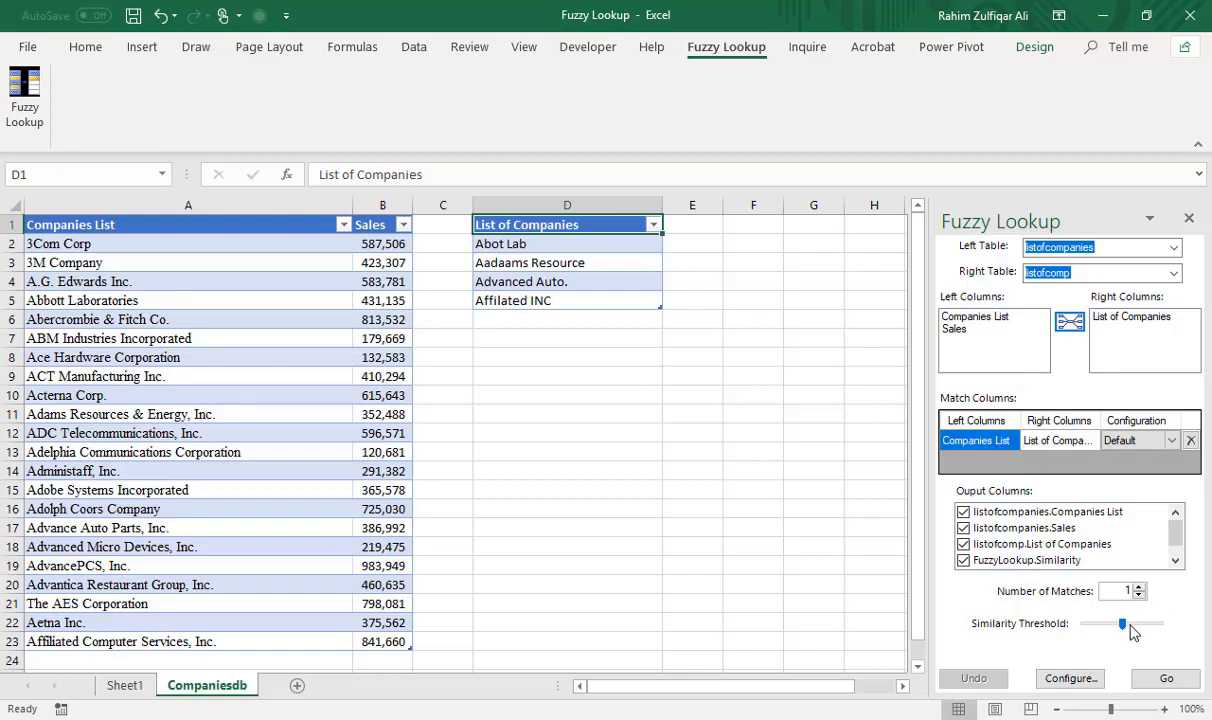
{"action": "left_click_drag", "start_coordinate": [1124, 626], "coordinate": [1094, 631]}
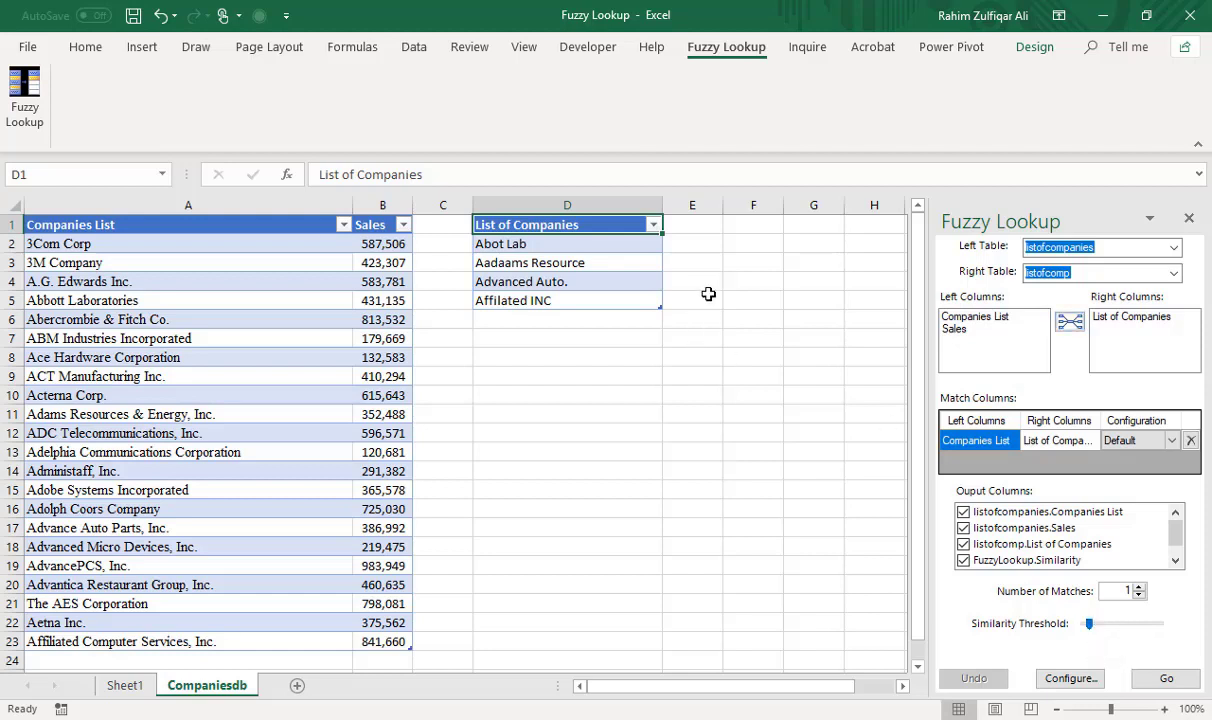
{"action": "left_click", "coordinate": [736, 227]}
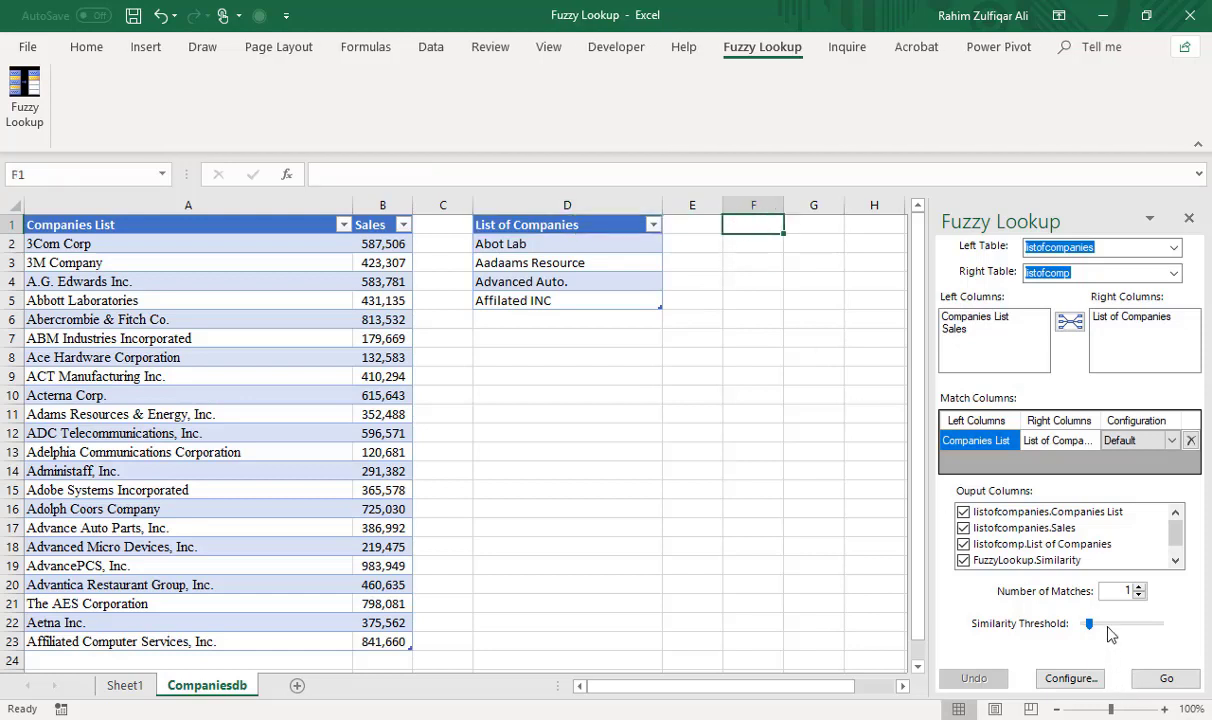
- Run the fuzzy match to output results at F1 and widen columns F and H
{"action": "left_click", "coordinate": [1168, 679]}
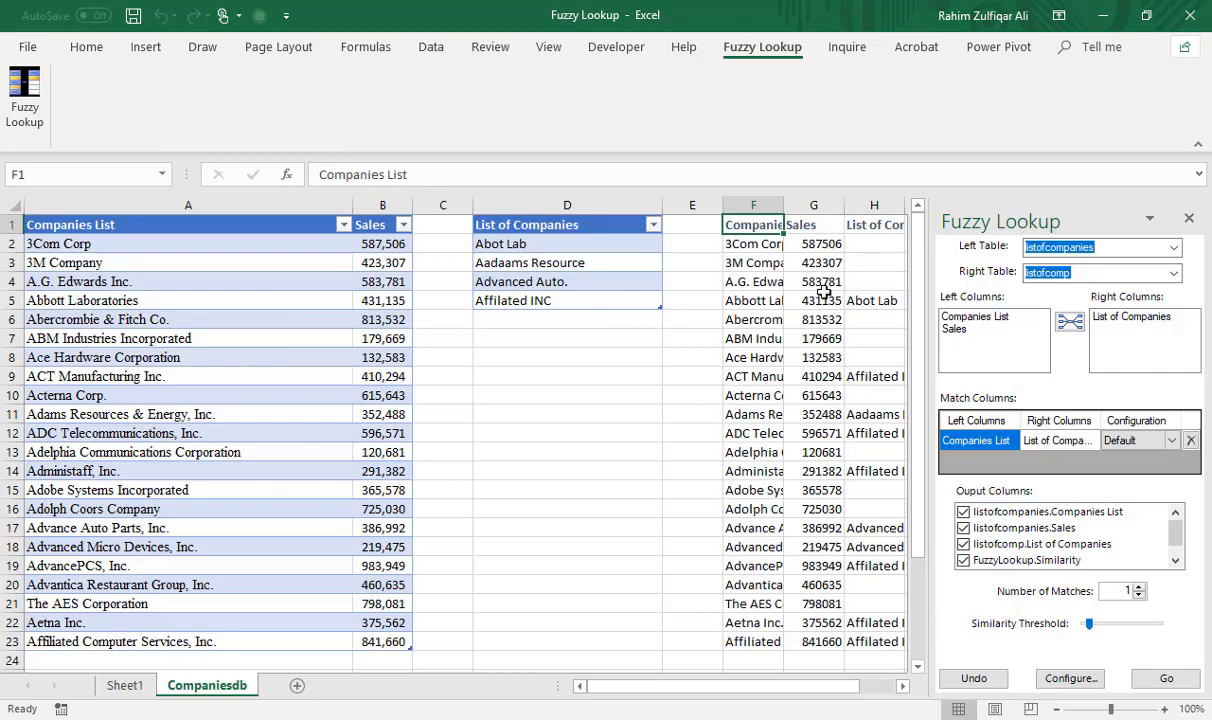
{"action": "key", "text": "Right"}
{"action": "key", "text": "Right"}
{"action": "key", "text": "Right"}
{"action": "key", "text": "Right"}
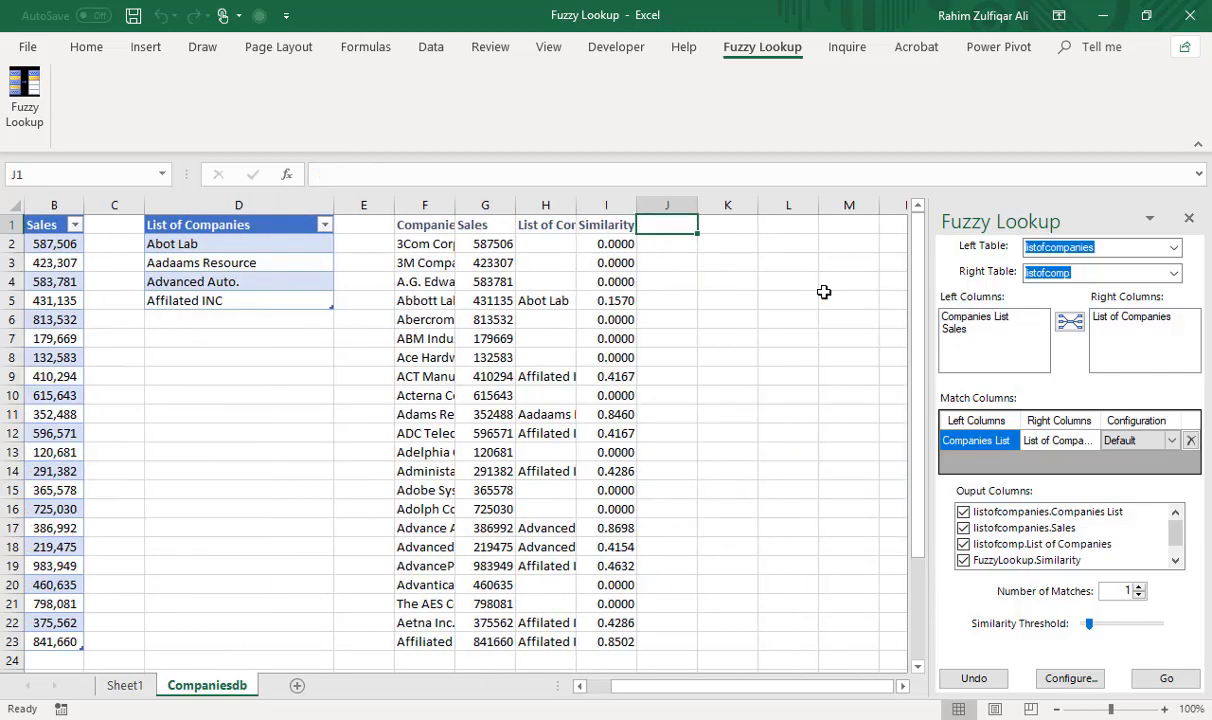
{"action": "left_click_drag", "start_coordinate": [455, 205], "coordinate": [553, 225]}
{"action": "left_click_drag", "start_coordinate": [673, 207], "coordinate": [728, 211]}
- Compare matches for Abot Lab, Aadaams Resource, Advanced Auto. and Affilated INC against their originals
{"action": "left_click", "coordinate": [640, 305]}
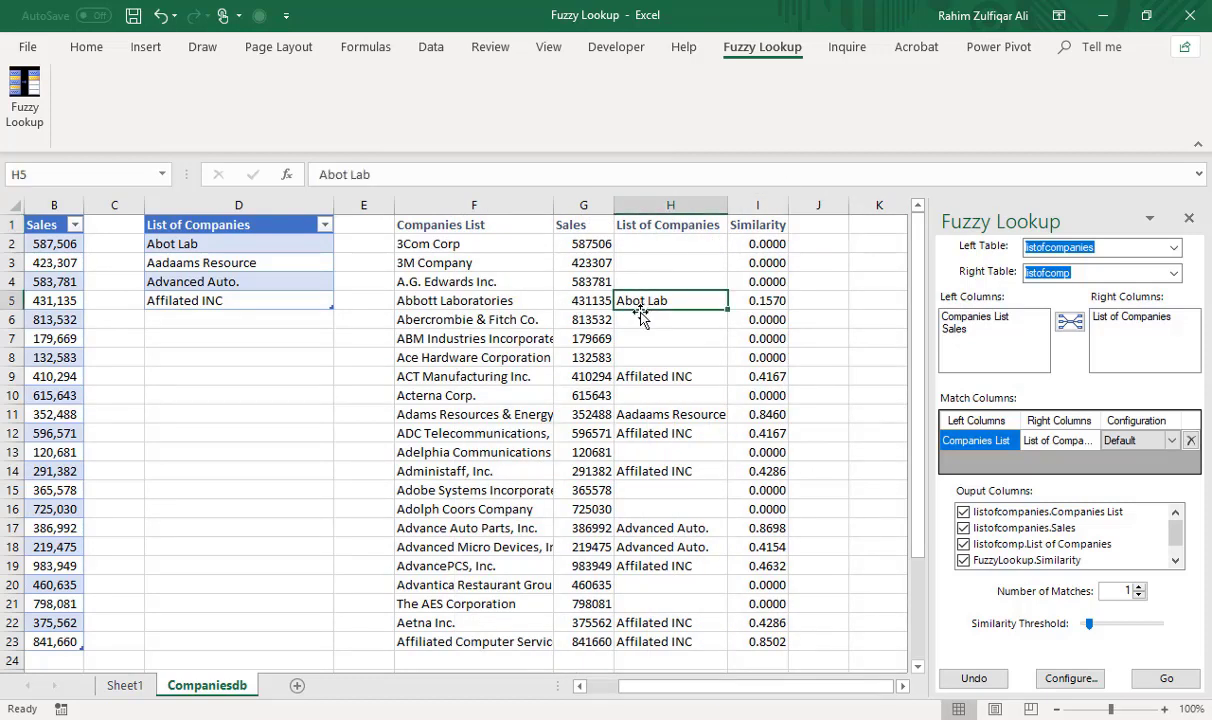
{"action": "left_click", "coordinate": [541, 300]}
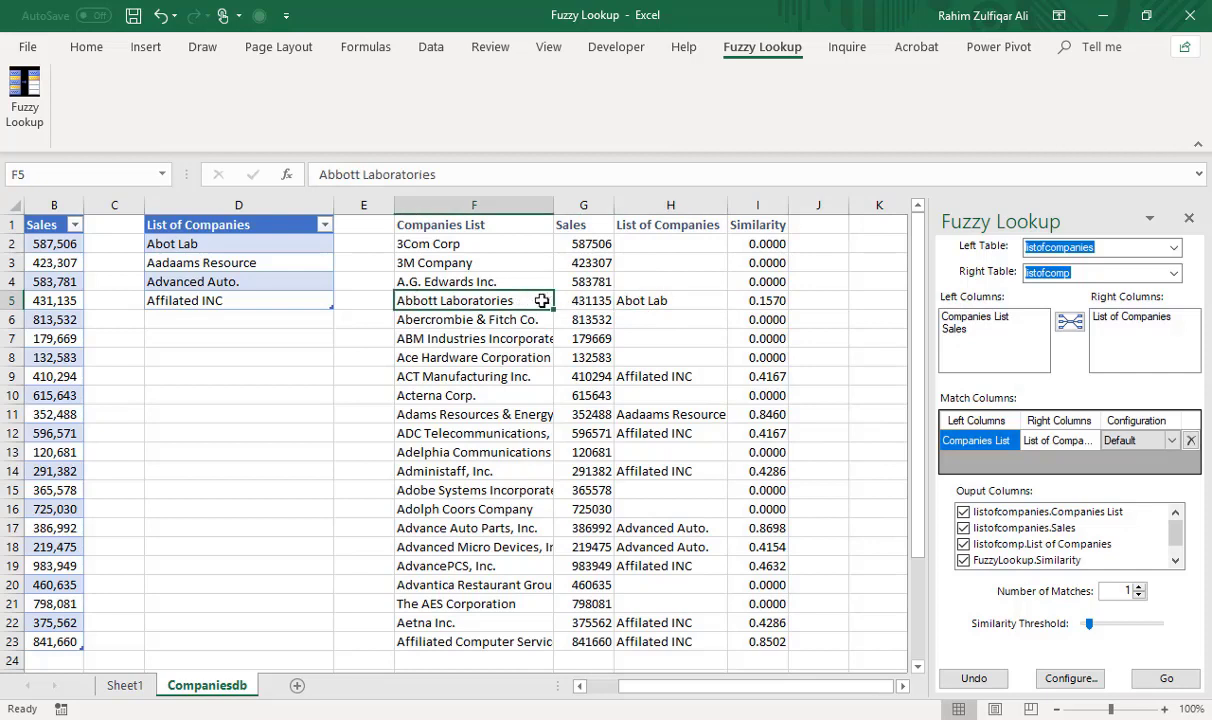
{"action": "left_click", "coordinate": [619, 300]}
{"action": "left_click", "coordinate": [593, 300]}
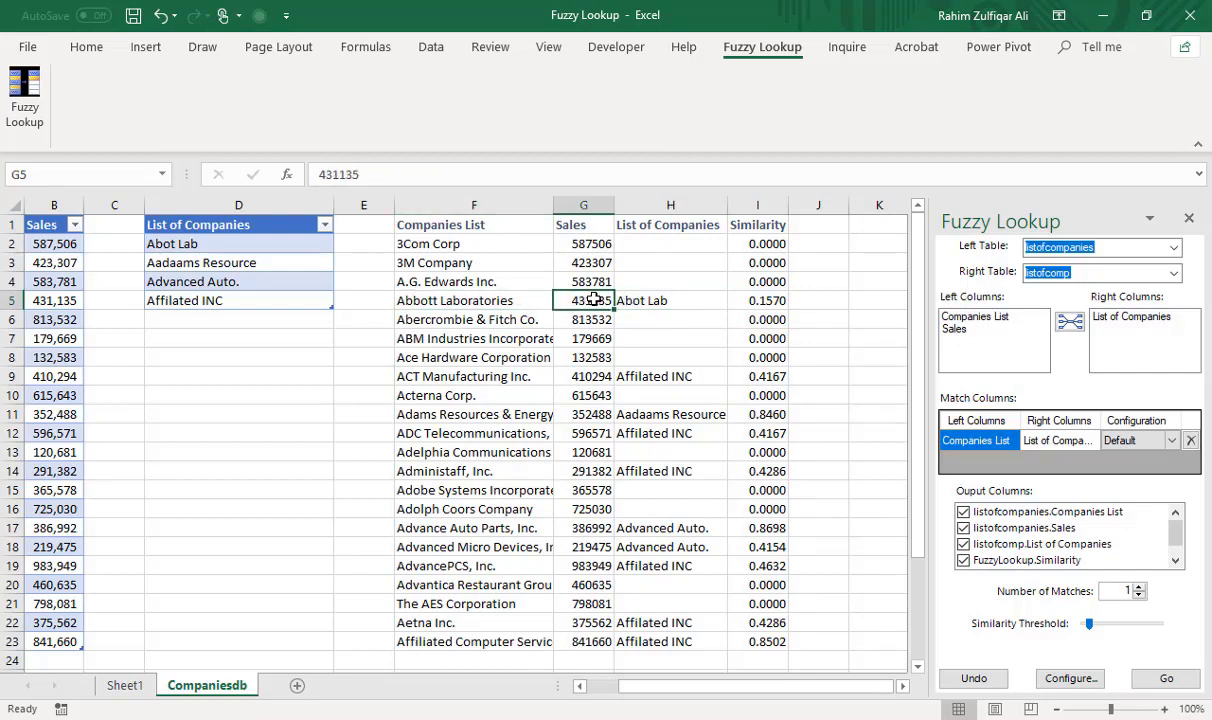
{"action": "left_click", "coordinate": [232, 262]}
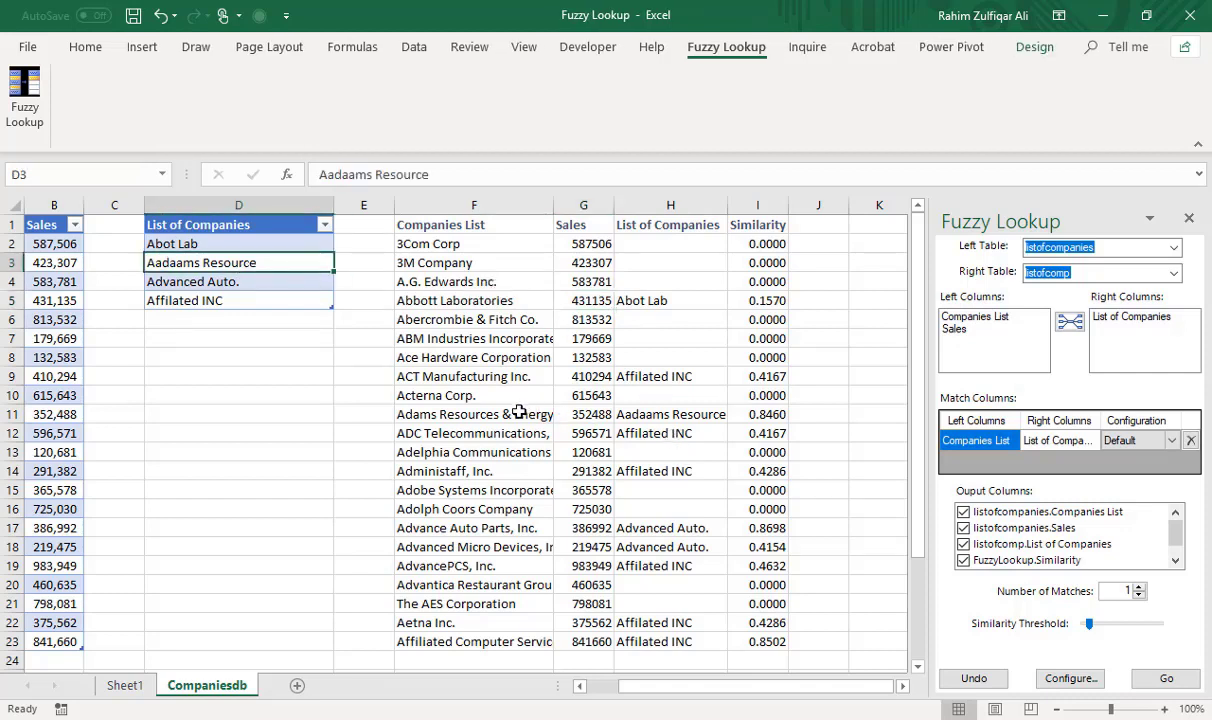
{"action": "left_click_drag", "start_coordinate": [500, 414], "coordinate": [640, 414]}
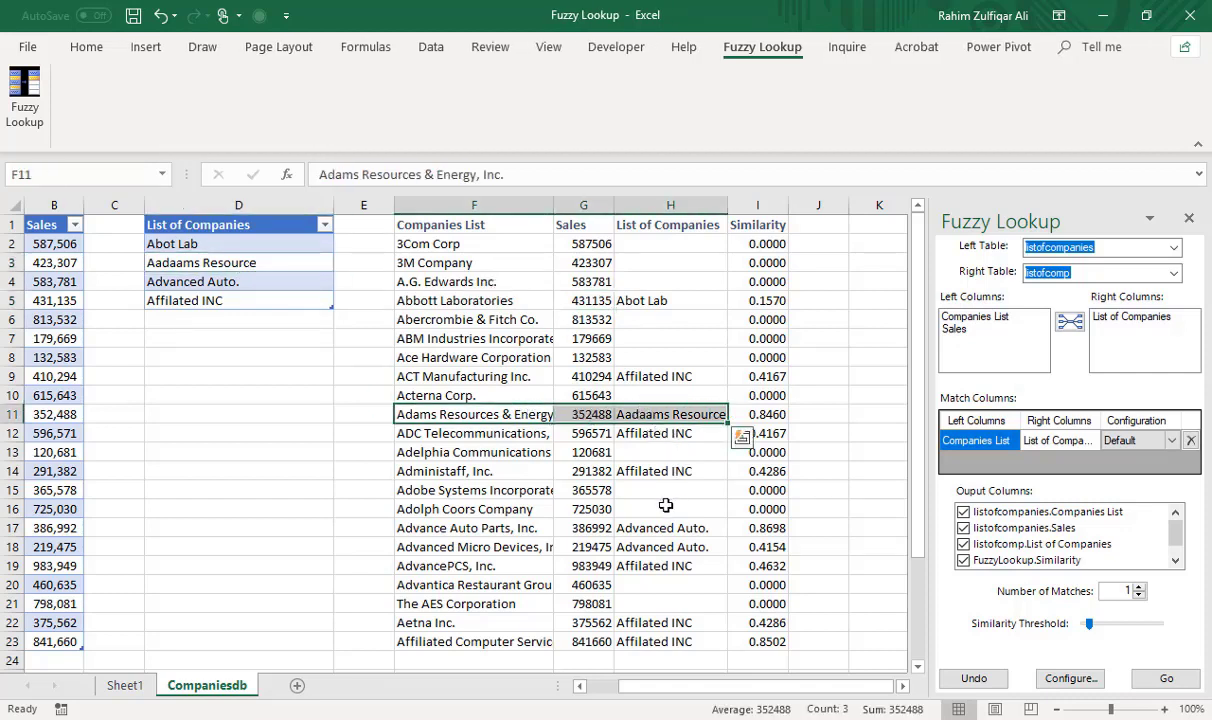
{"action": "left_click", "coordinate": [280, 277]}
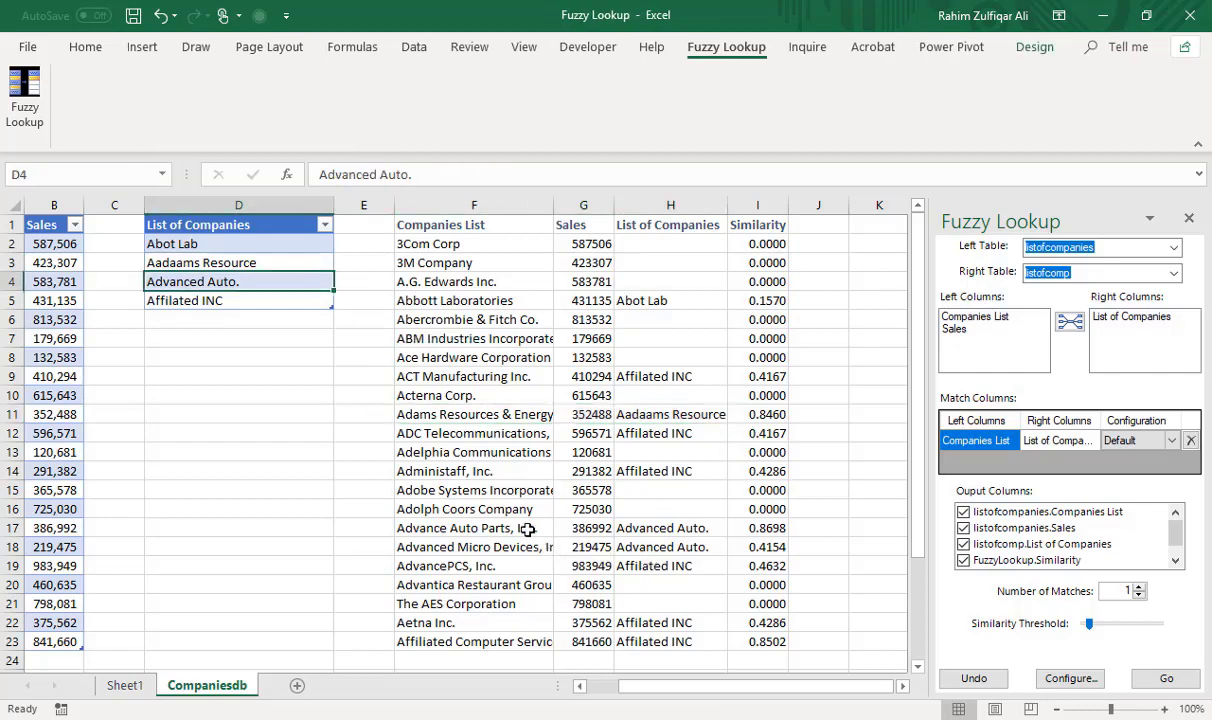
{"action": "left_click_drag", "start_coordinate": [505, 528], "coordinate": [662, 540]}
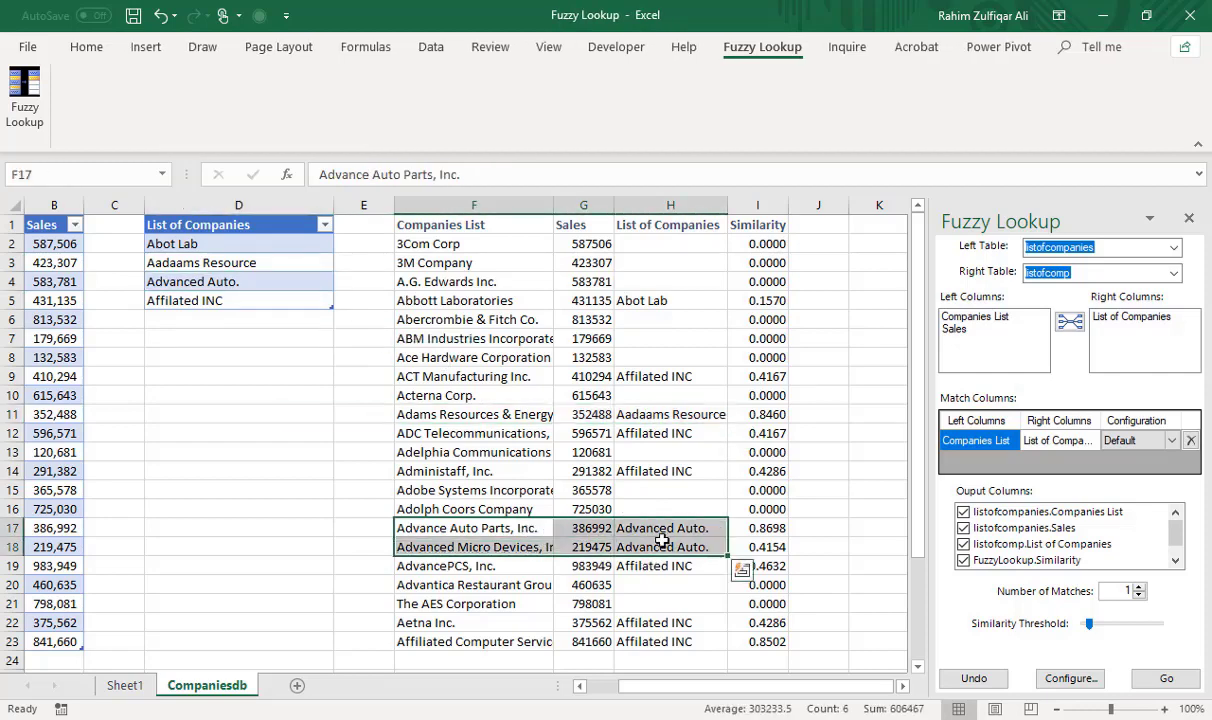
{"action": "left_click", "coordinate": [230, 281]}
{"action": "left_click", "coordinate": [239, 300]}
{"action": "left_click_drag", "start_coordinate": [655, 690], "coordinate": [595, 693]}
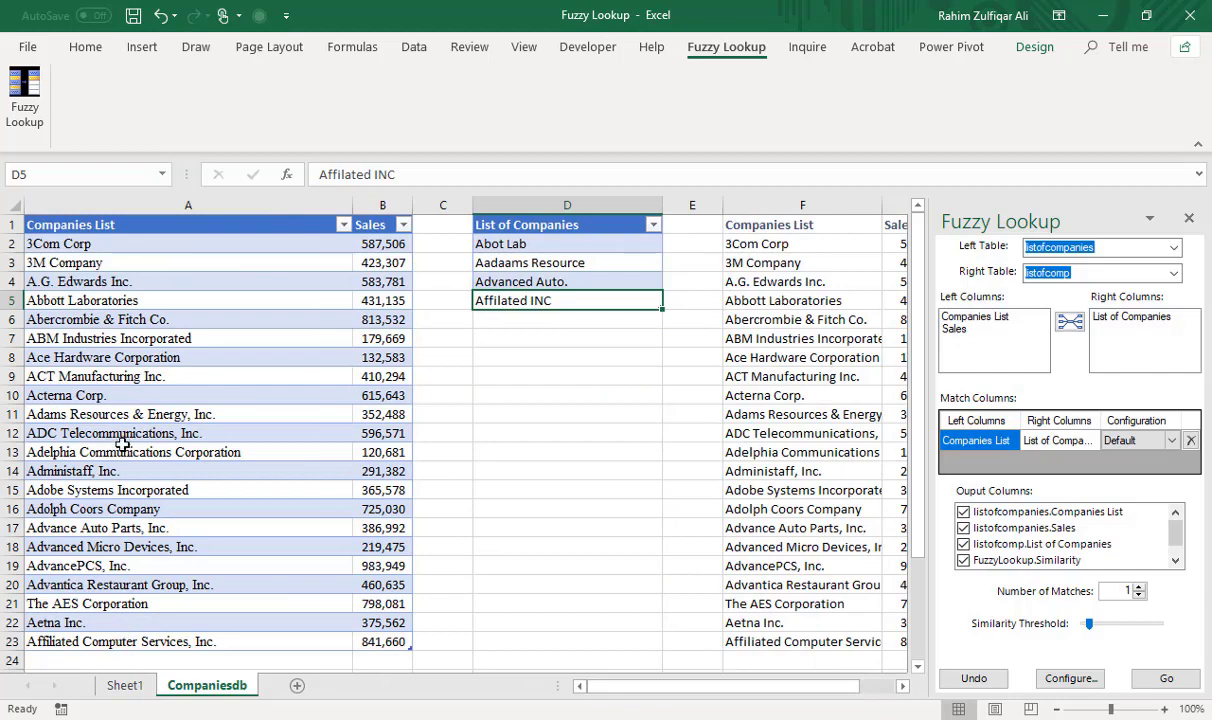
- Raise the similarity threshold to about 0.17 and rerun the fuzzy match
{"action": "left_click_drag", "start_coordinate": [676, 688], "coordinate": [725, 688]}
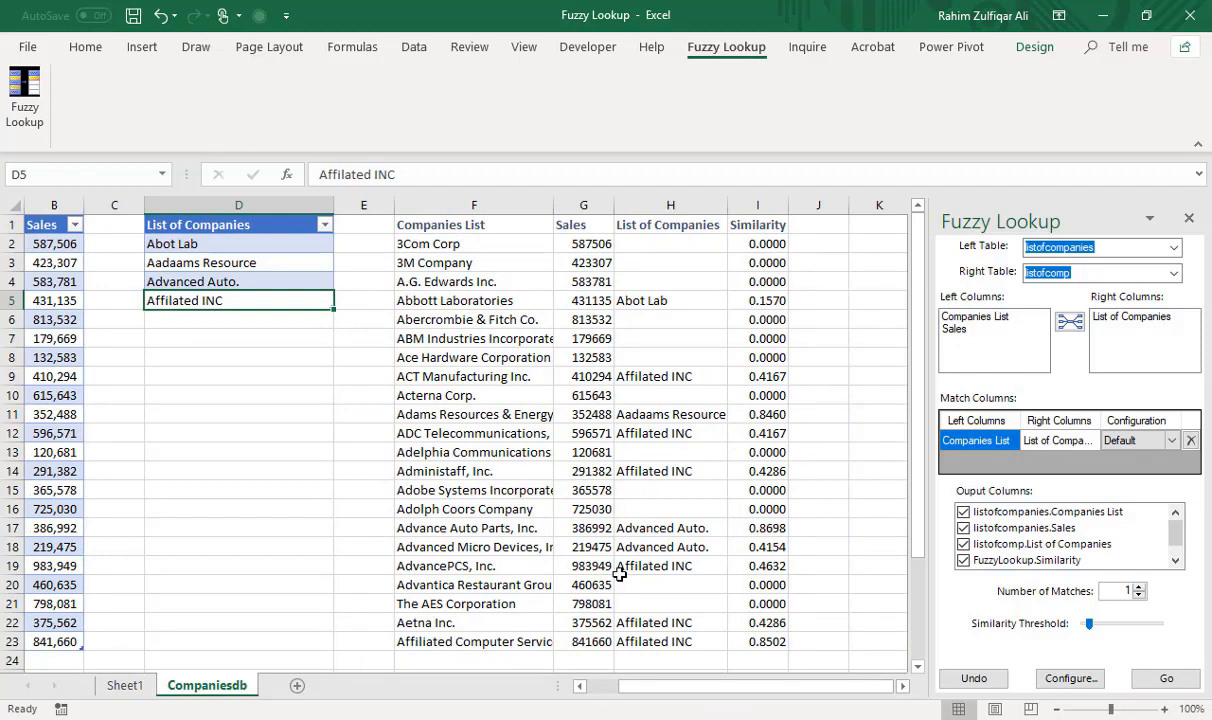
{"action": "left_click", "coordinate": [662, 301]}
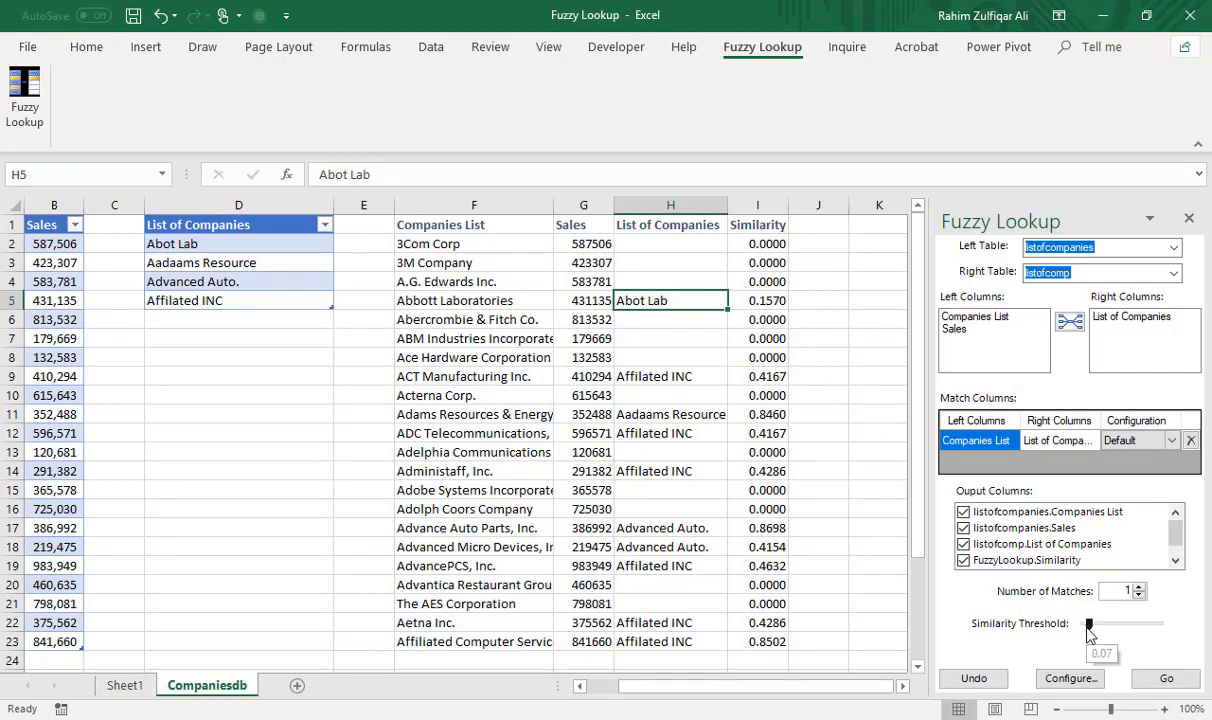
{"action": "left_click_drag", "start_coordinate": [1093, 633], "coordinate": [1101, 630]}
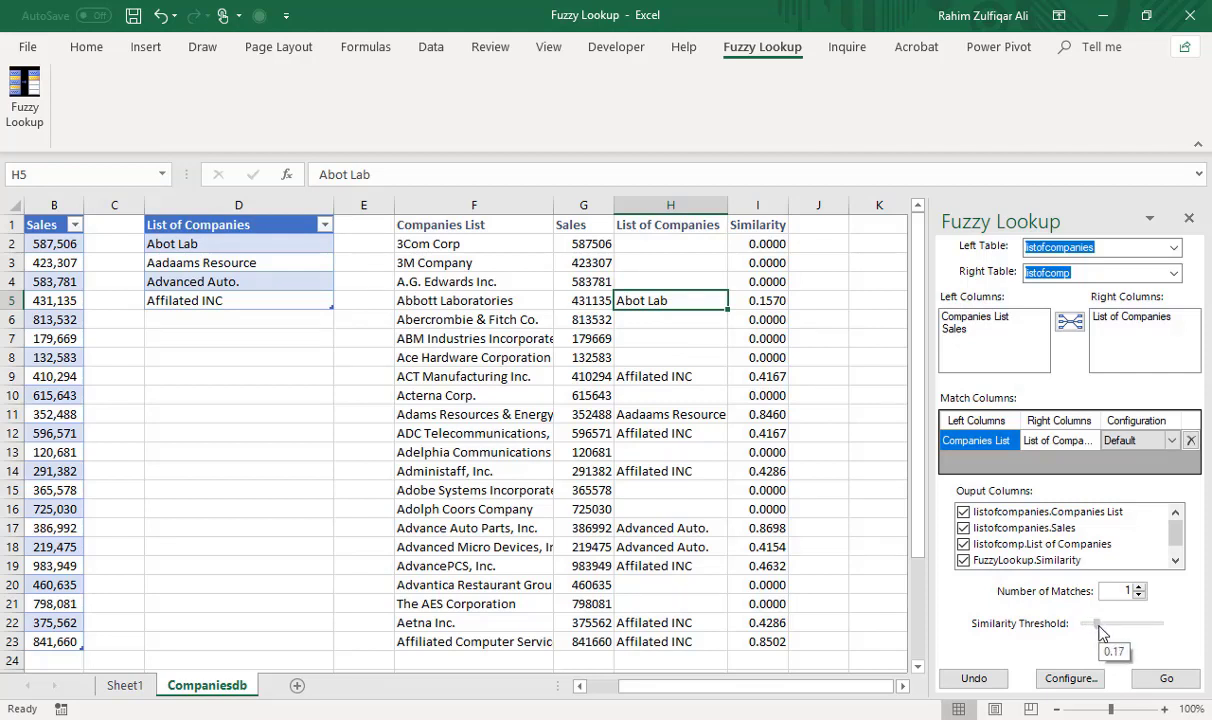
{"action": "left_click", "coordinate": [1147, 680]}
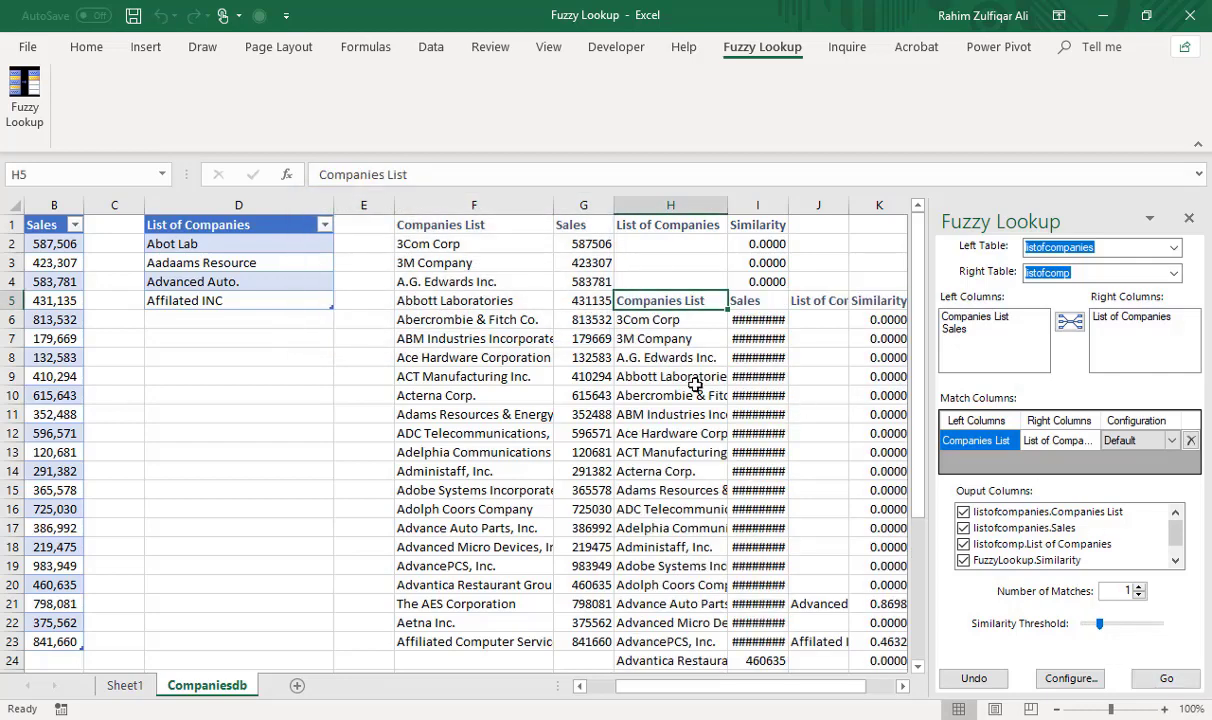
- Undo the misplaced H5 output, reselect F1, and raise the threshold to about 0.23
{"action": "left_click", "coordinate": [973, 678]}
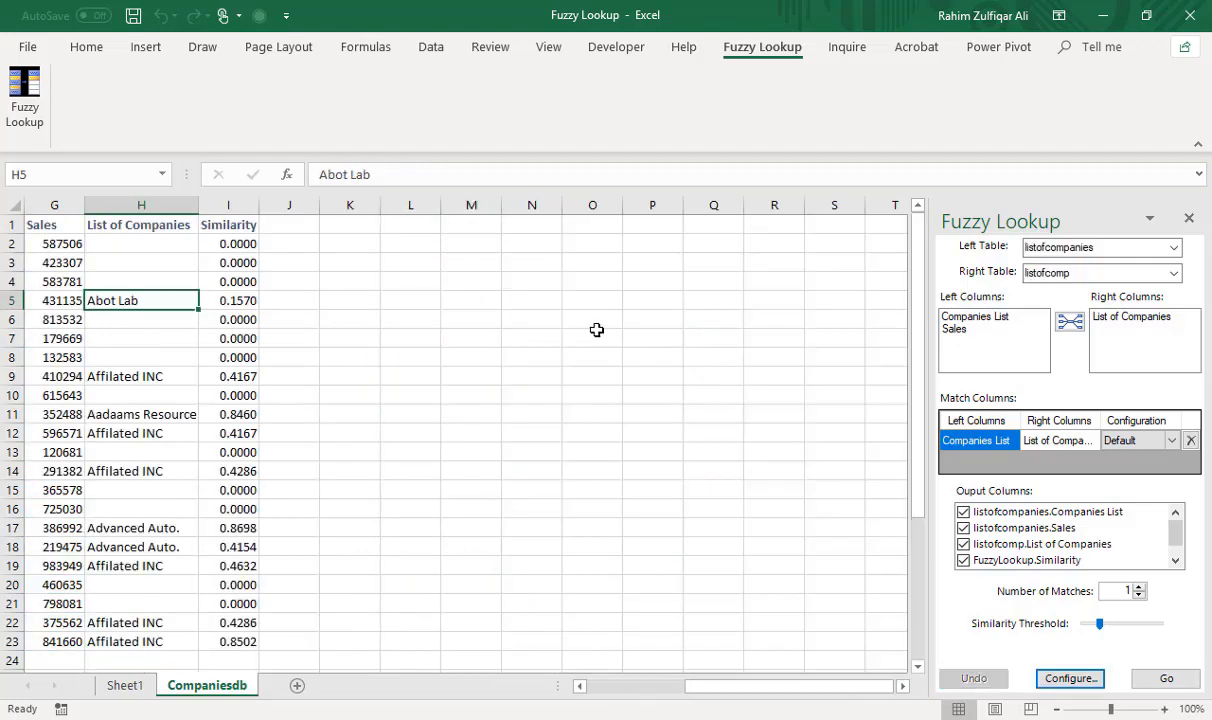
{"action": "left_click_drag", "start_coordinate": [740, 703], "coordinate": [698, 700]}
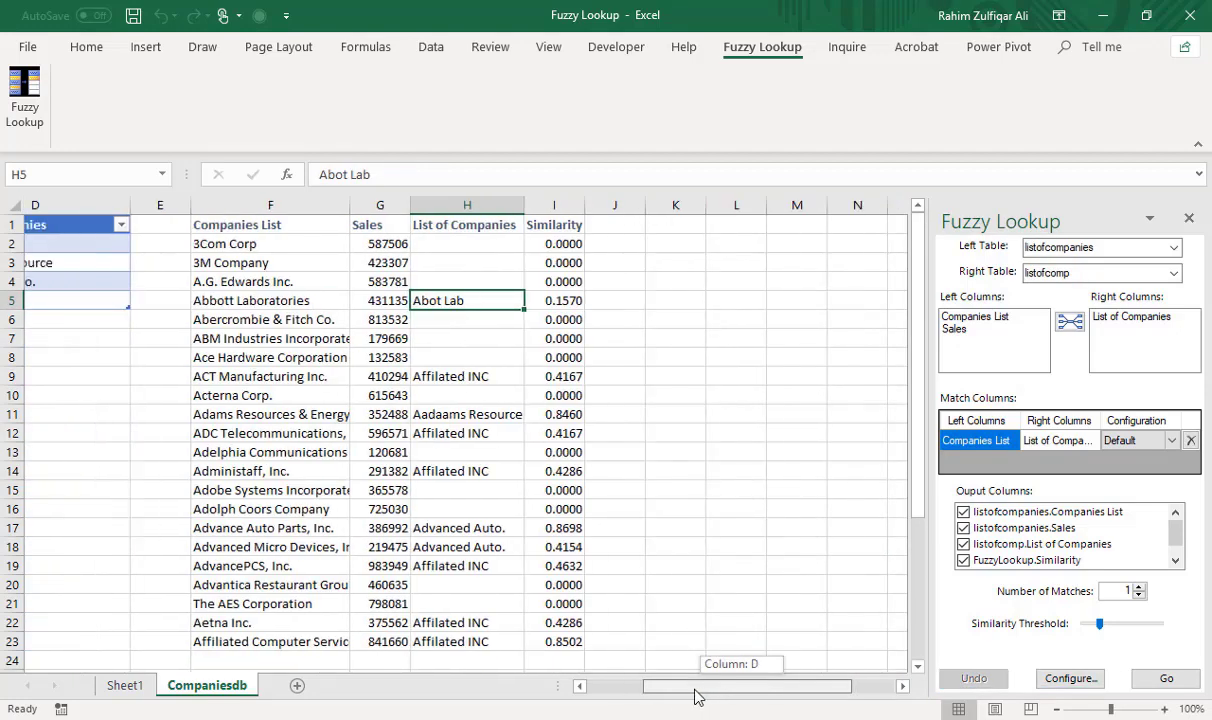
{"action": "left_click", "coordinate": [361, 222]}
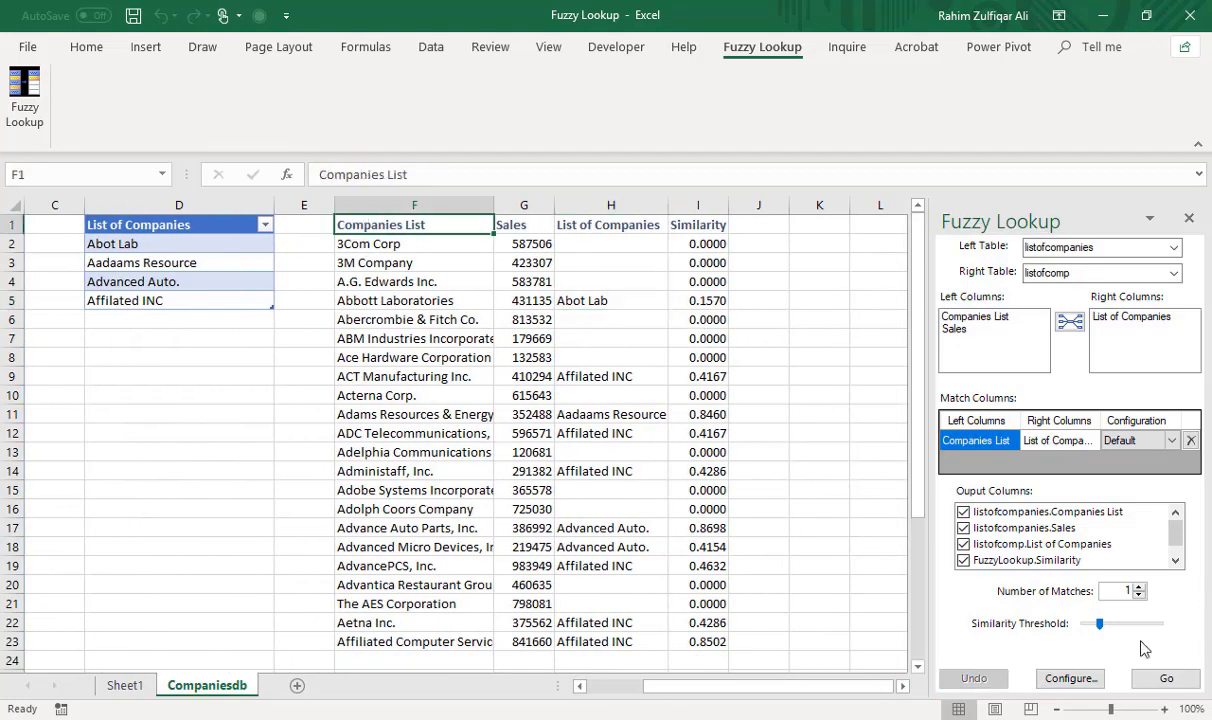
{"action": "left_click", "coordinate": [1101, 624]}
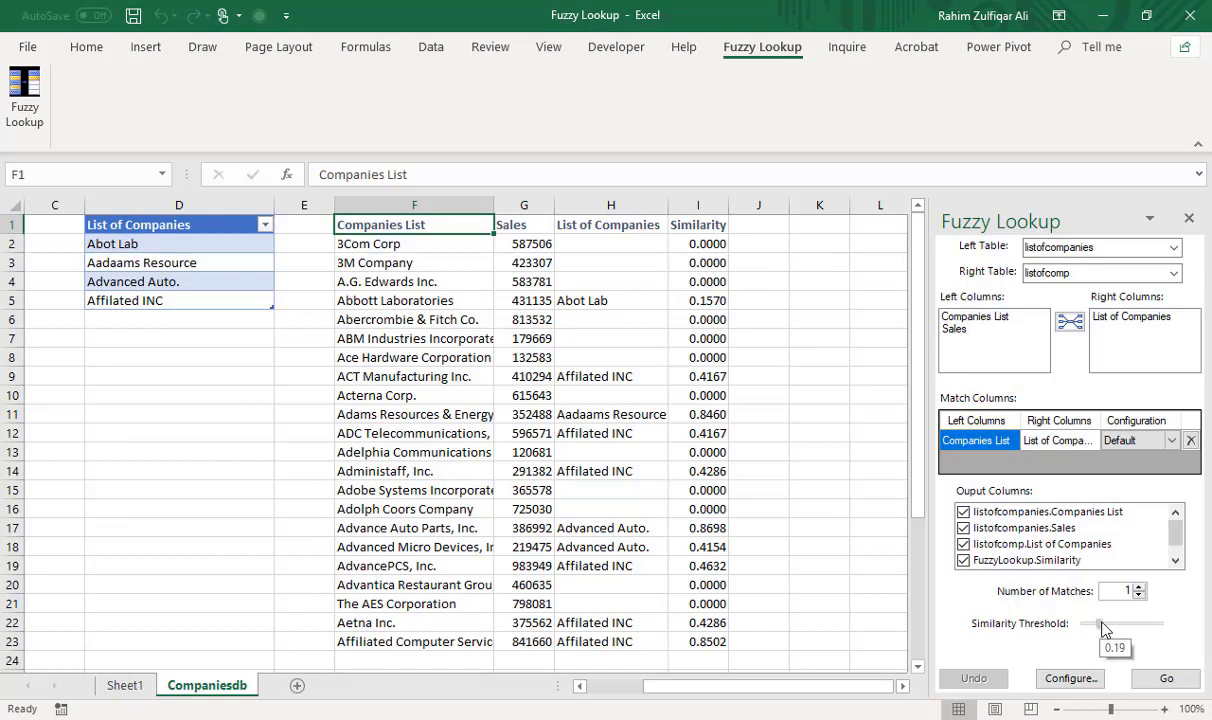
- Rerun Fuzzy Lookup and confirm Advance Auto Parts (0.8698) and AdvancePCS (0.4632) as the only matches, with output reset to F1
{"action": "left_click", "coordinate": [1165, 680]}
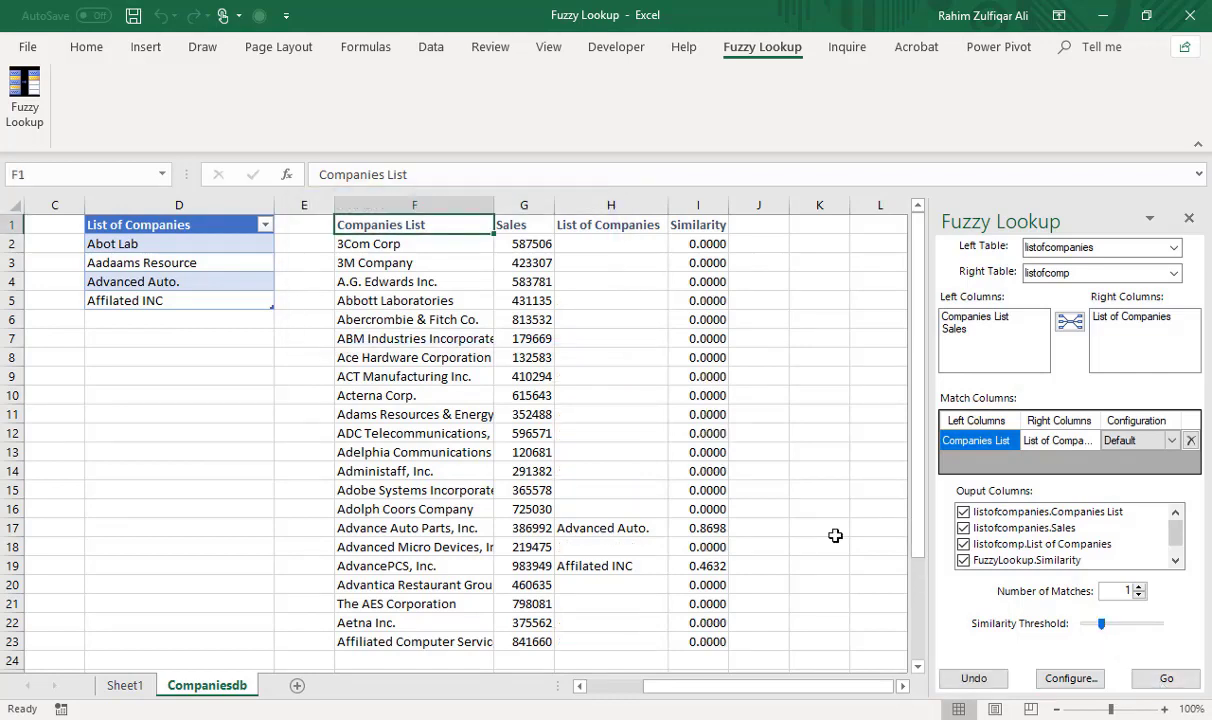
{"action": "left_click_drag", "start_coordinate": [430, 528], "coordinate": [593, 530]}
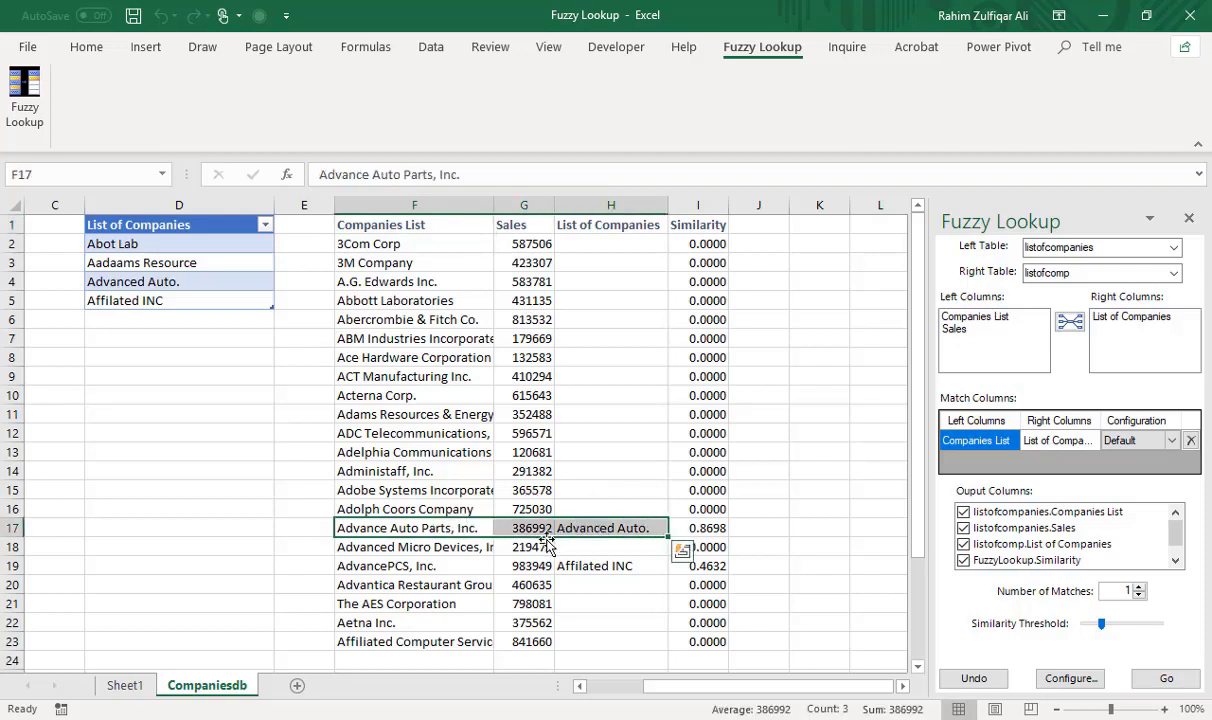
{"action": "left_click_drag", "start_coordinate": [430, 566], "coordinate": [593, 566]}
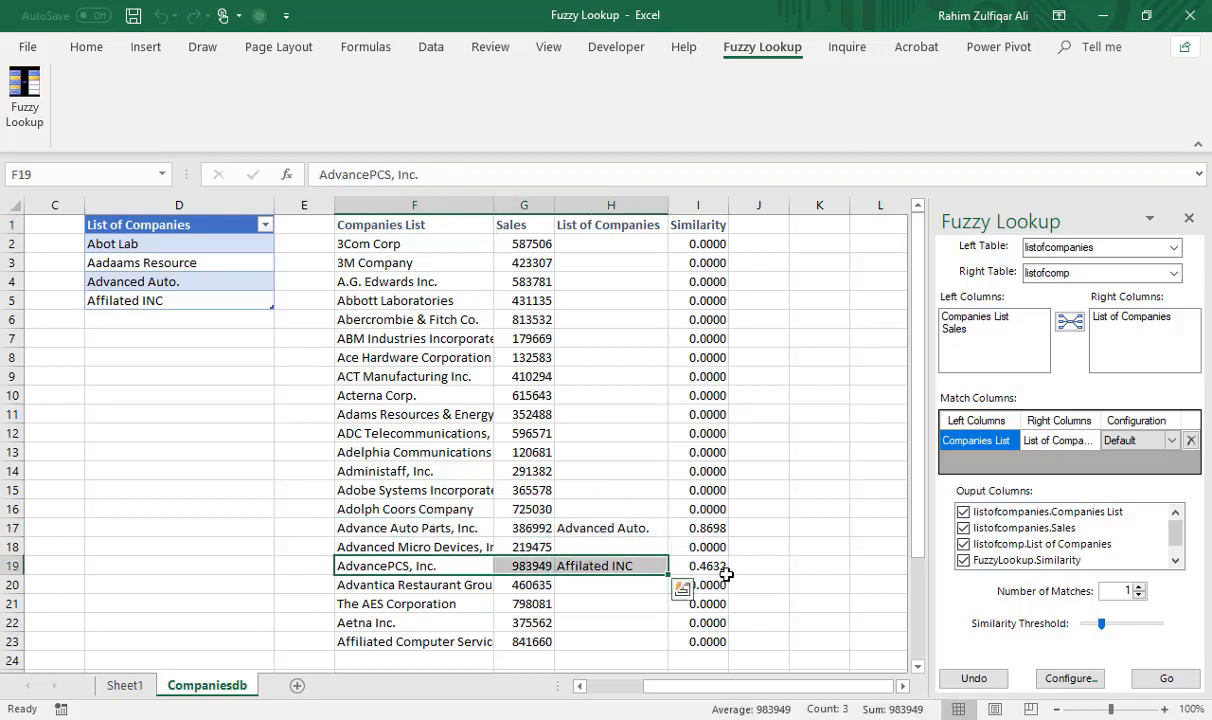
{"action": "left_click", "coordinate": [700, 528]}
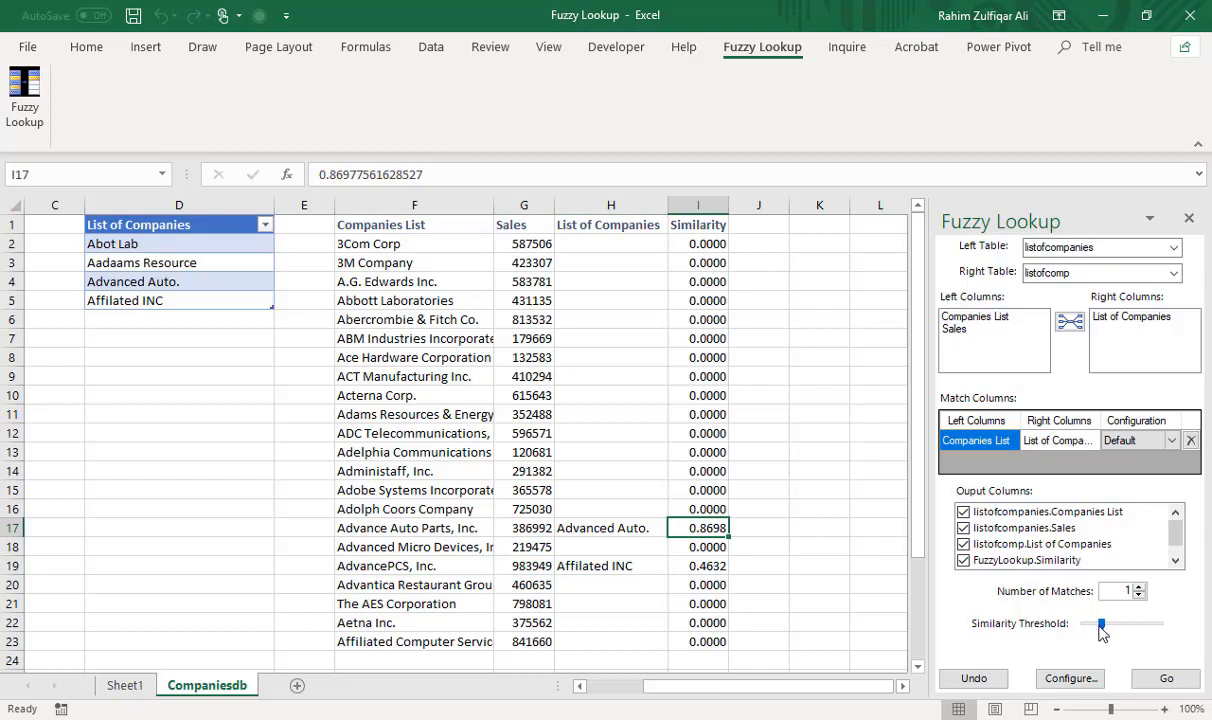
{"action": "left_click", "coordinate": [386, 224]}
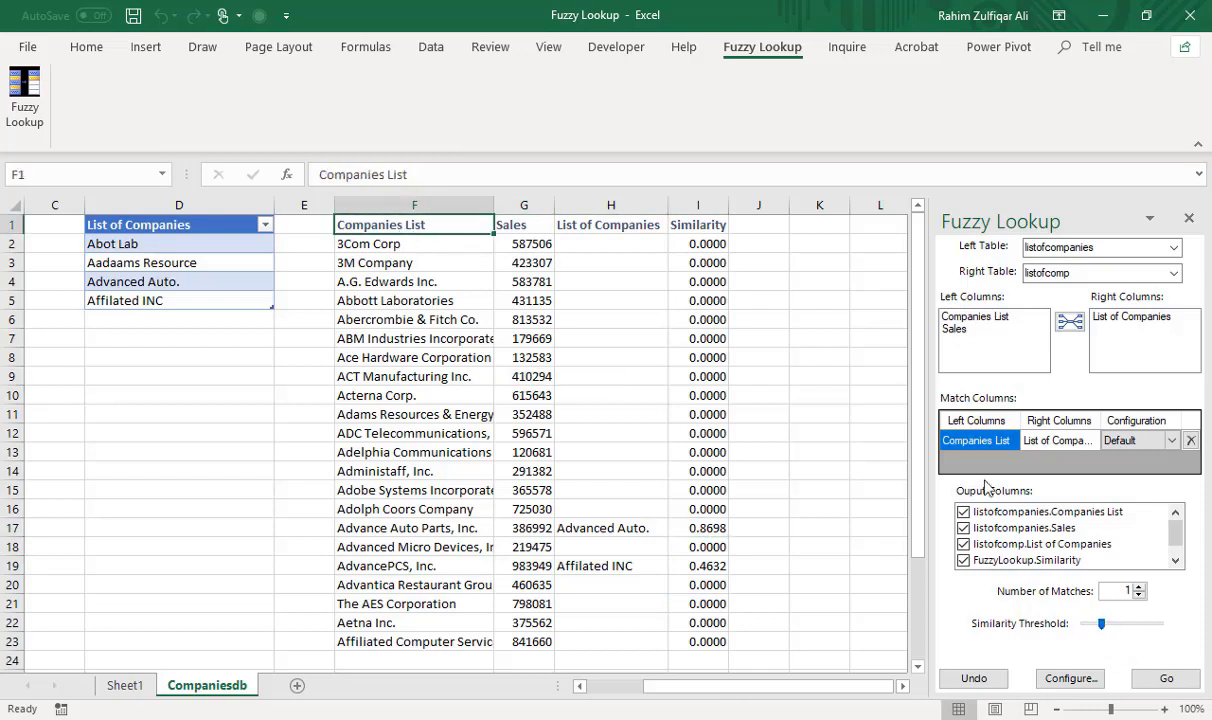
- Rerun Fuzzy Lookup with 3 matches, threshold 0.12 and the SimilarityXml output column
{"action": "left_click", "coordinate": [1139, 587]}
{"action": "left_click", "coordinate": [1139, 587]}
{"action": "left_click_drag", "start_coordinate": [1101, 623], "coordinate": [1090, 627]}
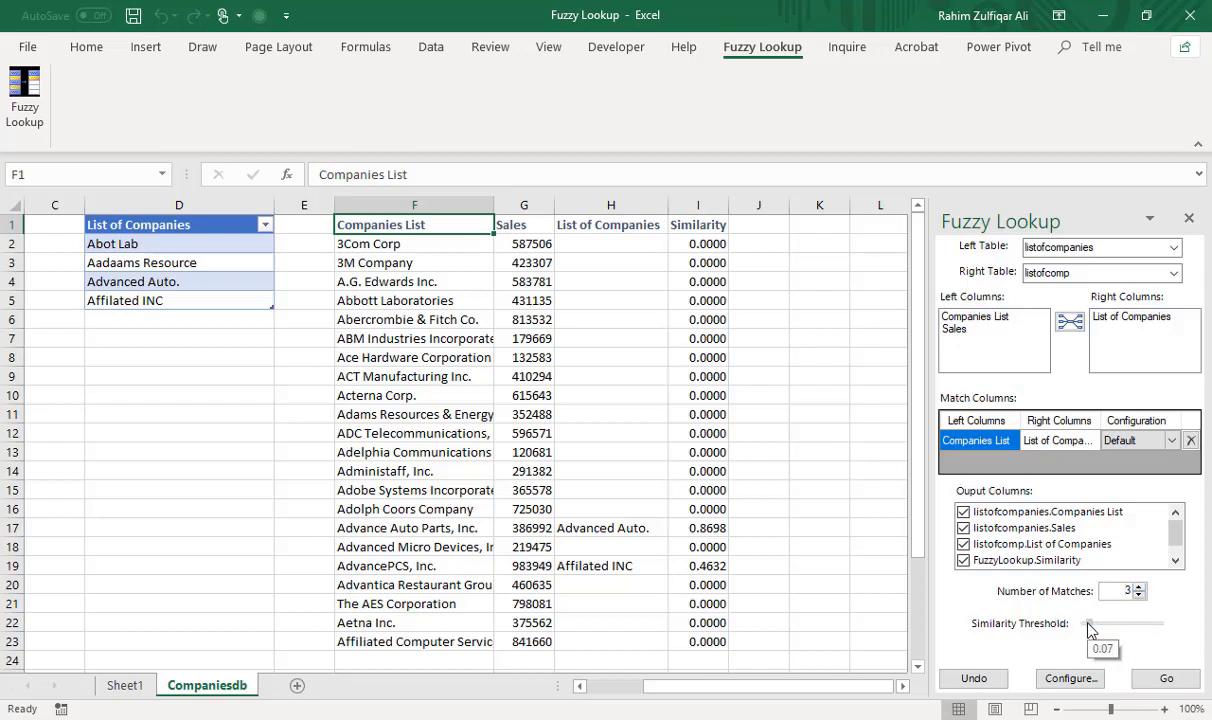
{"action": "left_click", "coordinate": [1176, 560]}
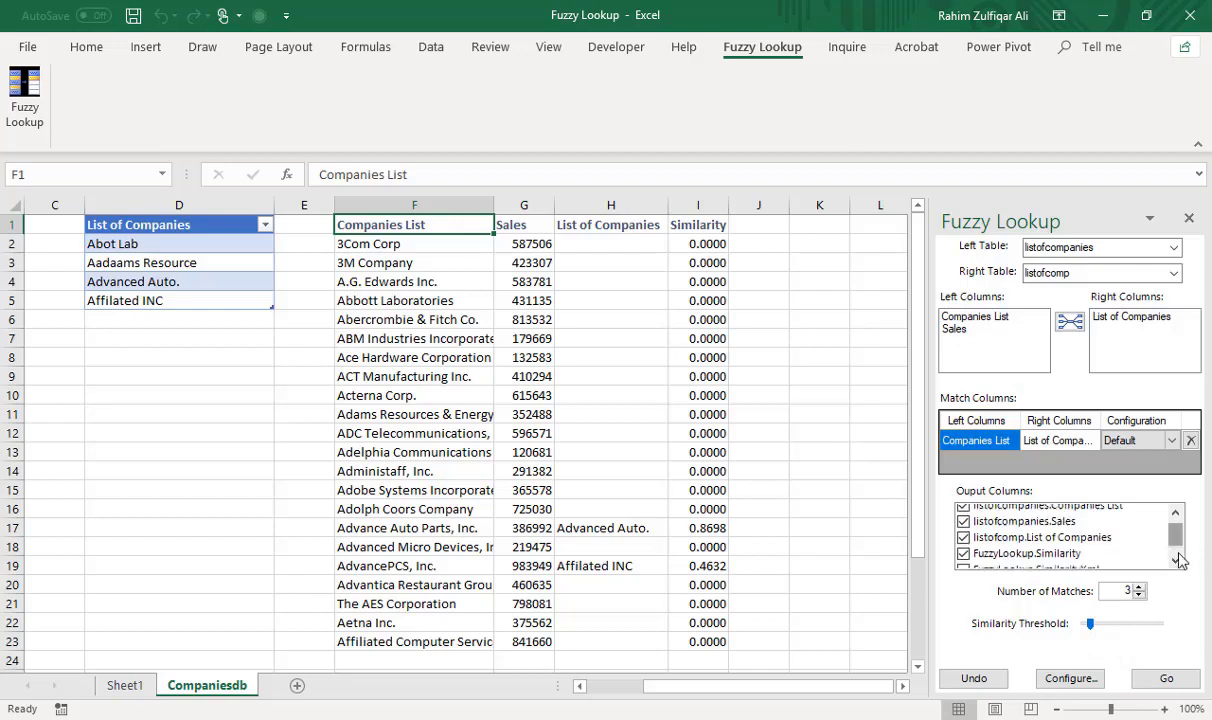
{"action": "left_click", "coordinate": [963, 560]}
{"action": "scroll", "coordinate": [1110, 500], "scroll_direction": "up", "scroll_amount": 1}
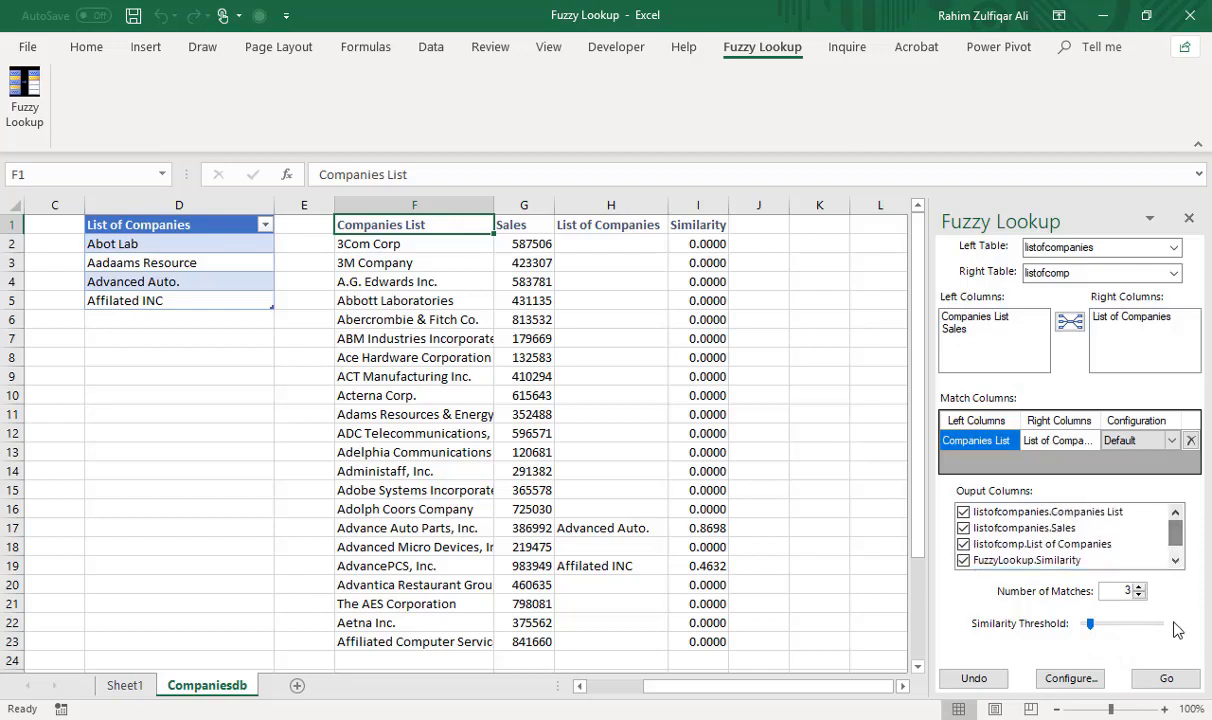
{"action": "left_click", "coordinate": [1165, 679]}
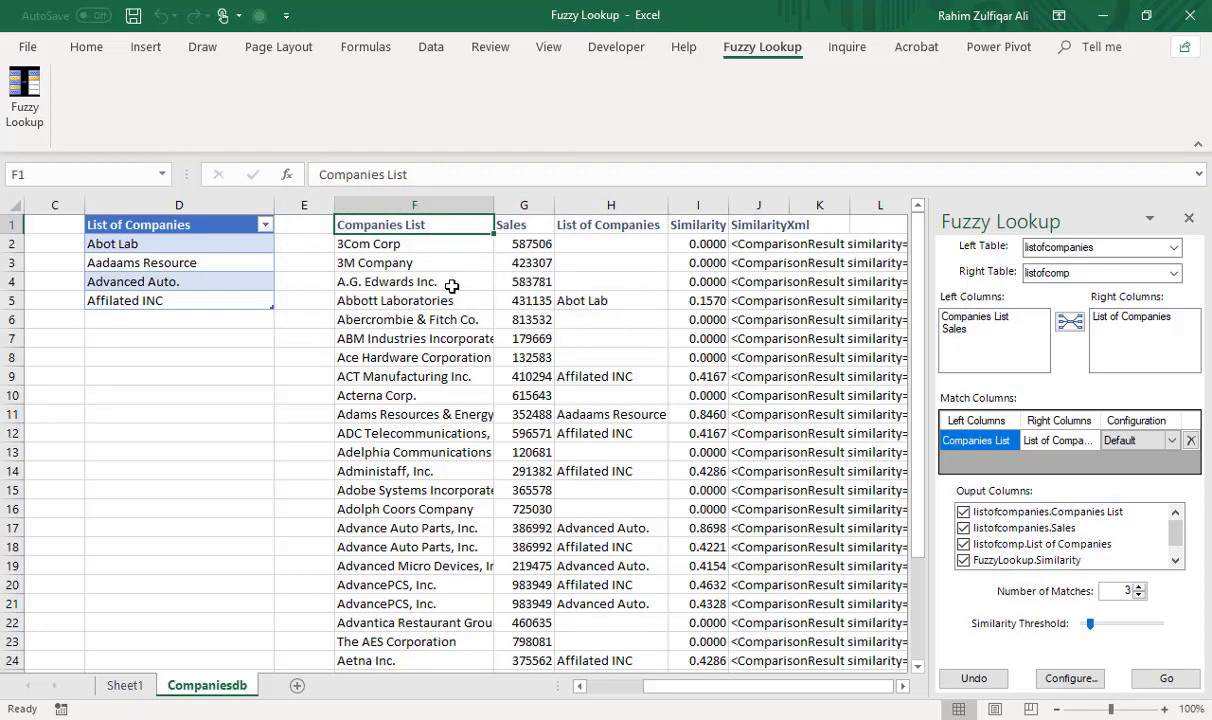
- Review the Abbott Laboratories and Adams Resources & Energy rows, then reset output to F1 and lower the matches
{"action": "left_click_drag", "start_coordinate": [415, 300], "coordinate": [596, 300]}
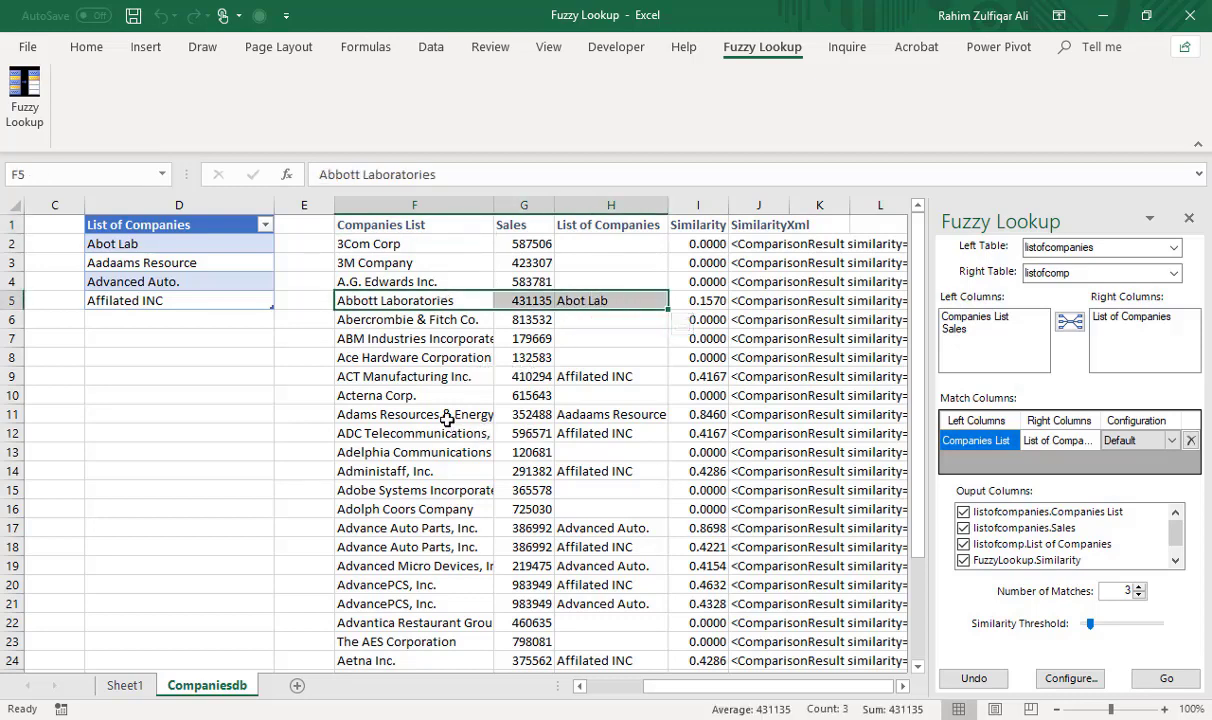
{"action": "left_click_drag", "start_coordinate": [447, 420], "coordinate": [622, 415]}
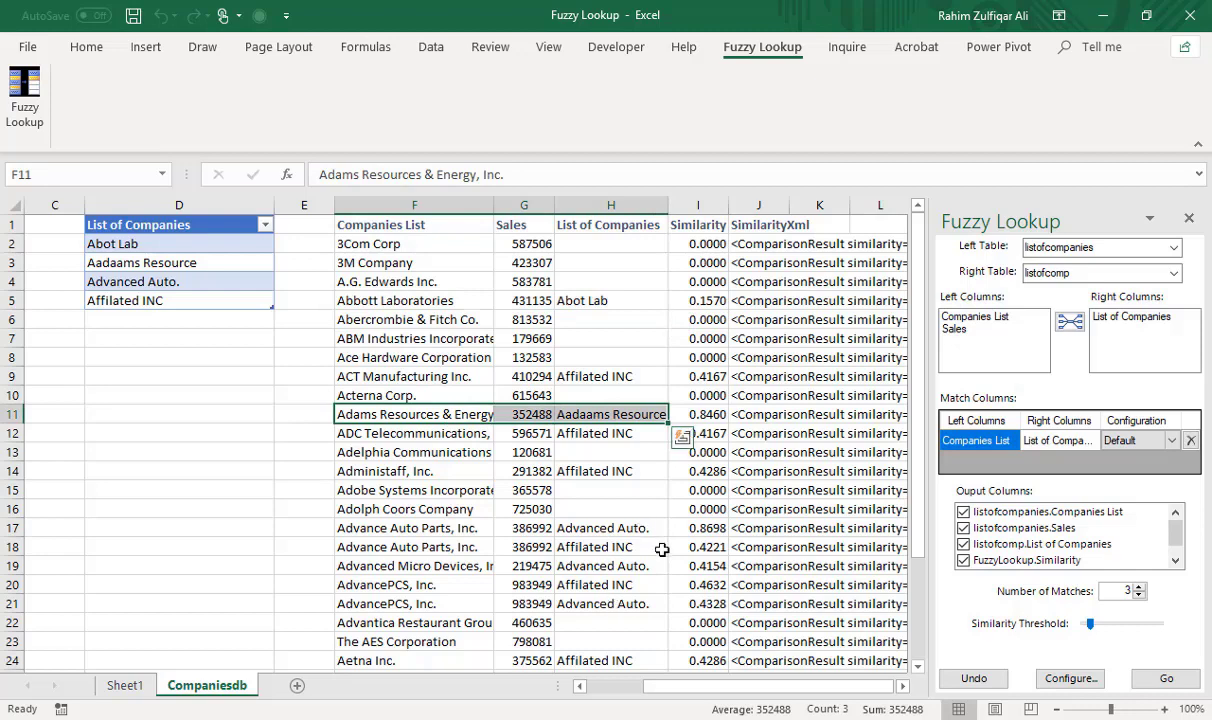
{"action": "left_click", "coordinate": [414, 222]}
{"action": "left_click", "coordinate": [1139, 596]}
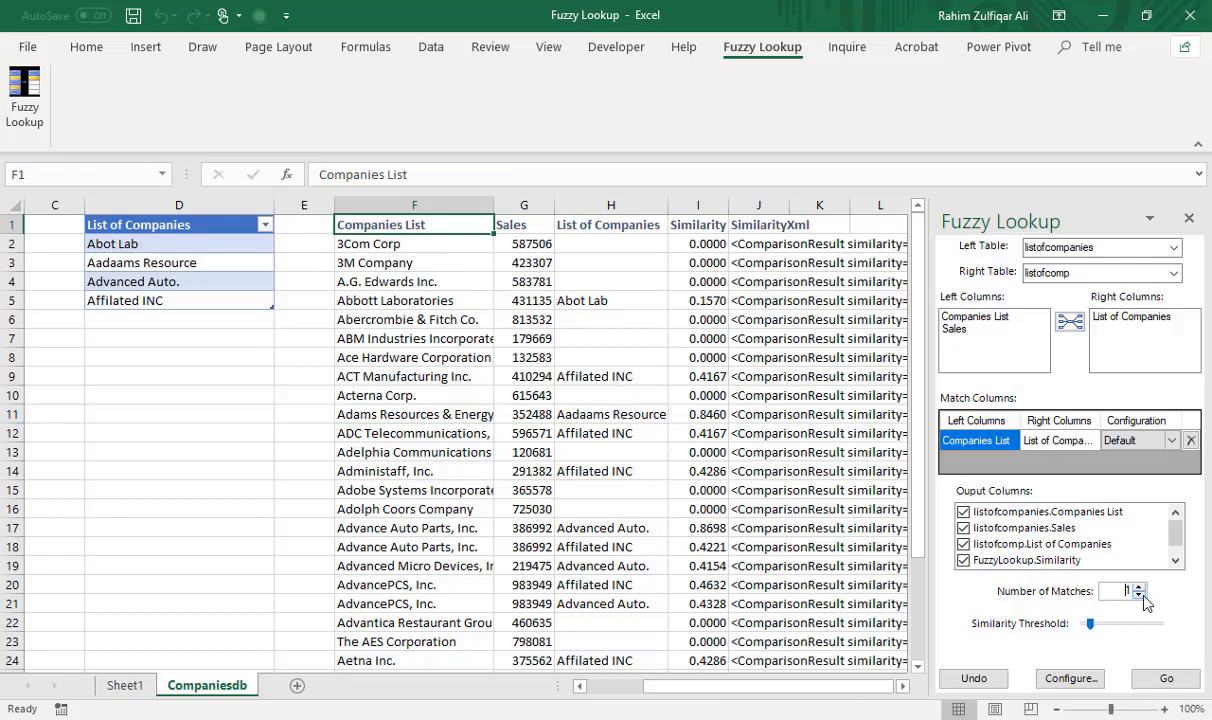
- Rerun Fuzzy Lookup with 1 match and the similarity threshold raised to 0.14
{"action": "left_click_drag", "start_coordinate": [1091, 624], "coordinate": [1098, 630]}
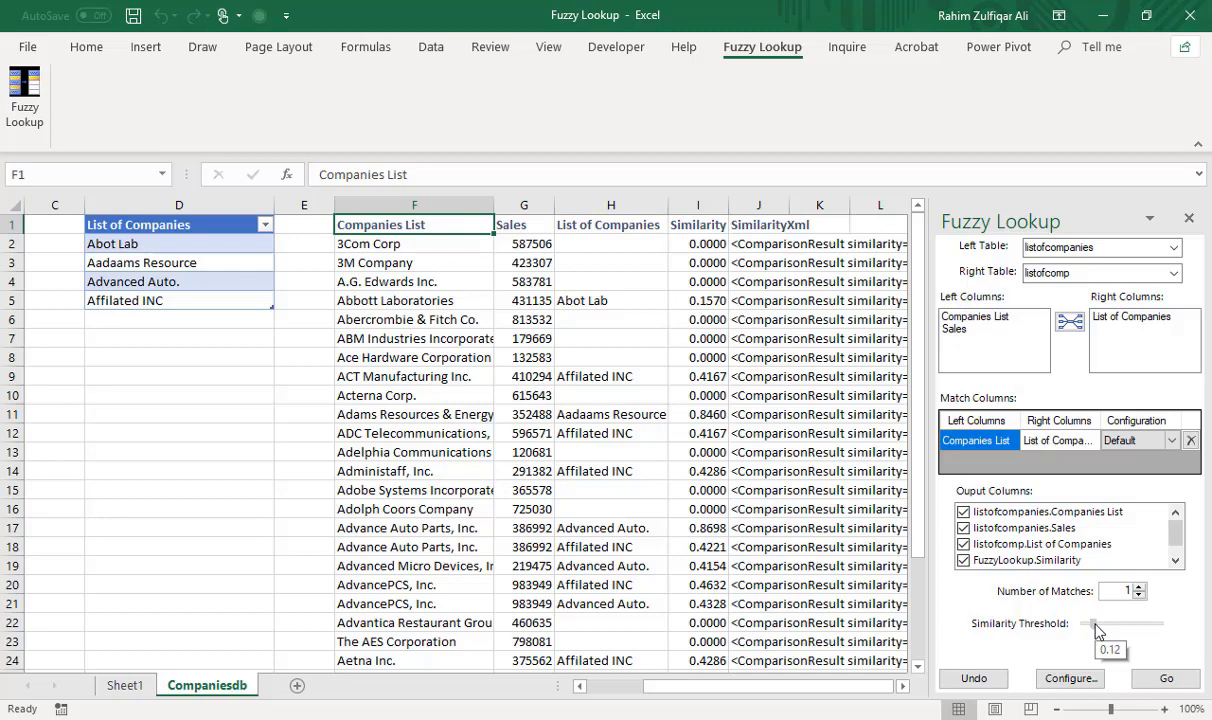
{"action": "left_click_drag", "start_coordinate": [1096, 625], "coordinate": [1098, 626]}
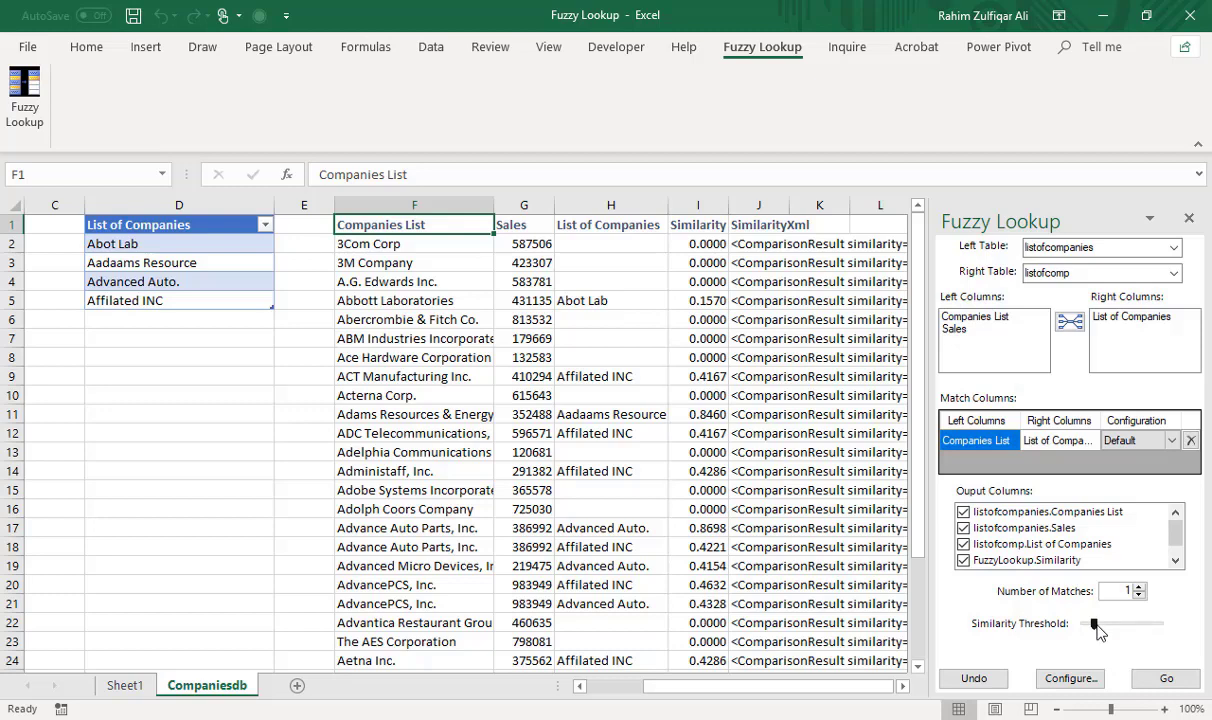
{"action": "left_click", "coordinate": [1160, 679]}
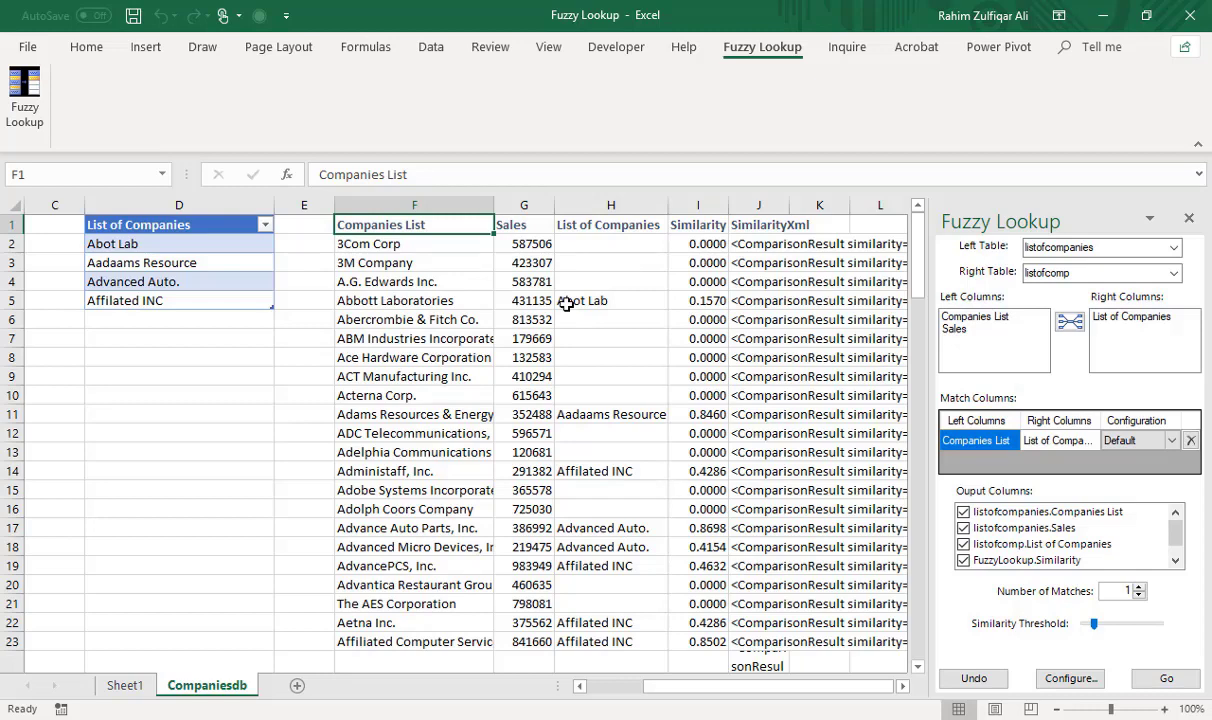
{"action": "left_click", "coordinate": [618, 686]}
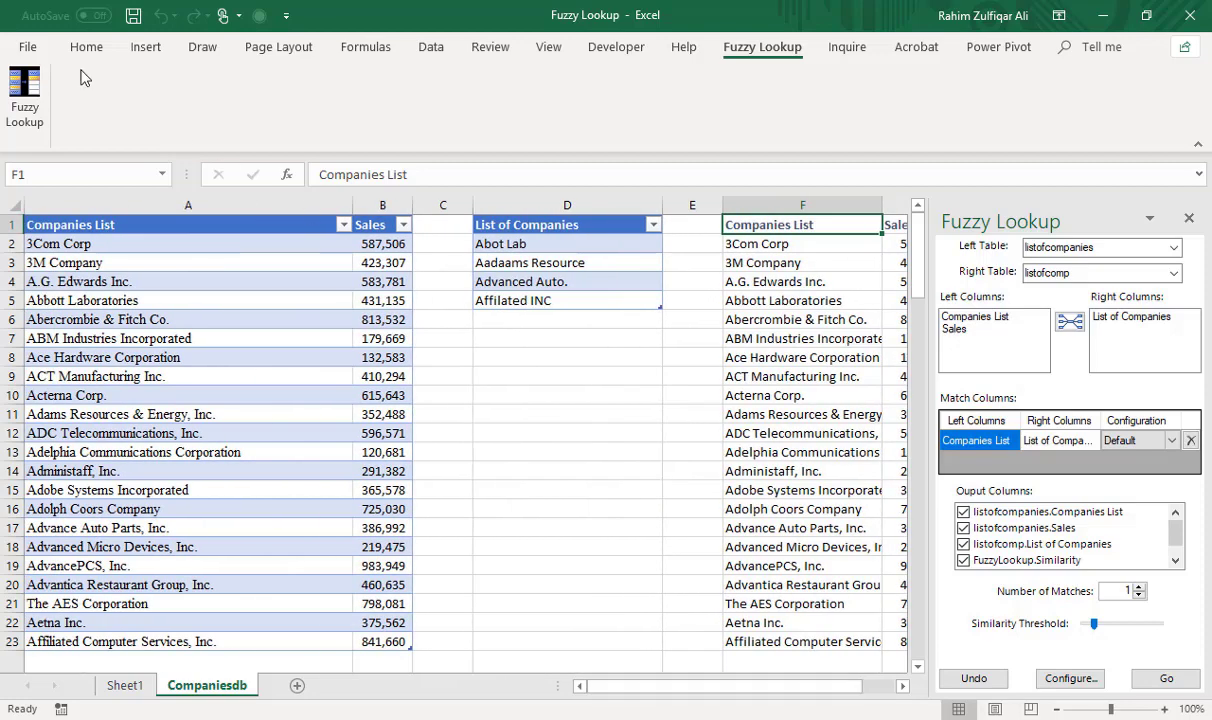
{"action": "left_click", "coordinate": [86, 46]}
{"action": "mouse_move", "coordinate": [634, 688]}
{"action": "left_mouse_down"}
{"action": "mouse_move", "coordinate": [706, 697]}
{"action": "mouse_move", "coordinate": [609, 697]}
{"action": "left_mouse_up"}
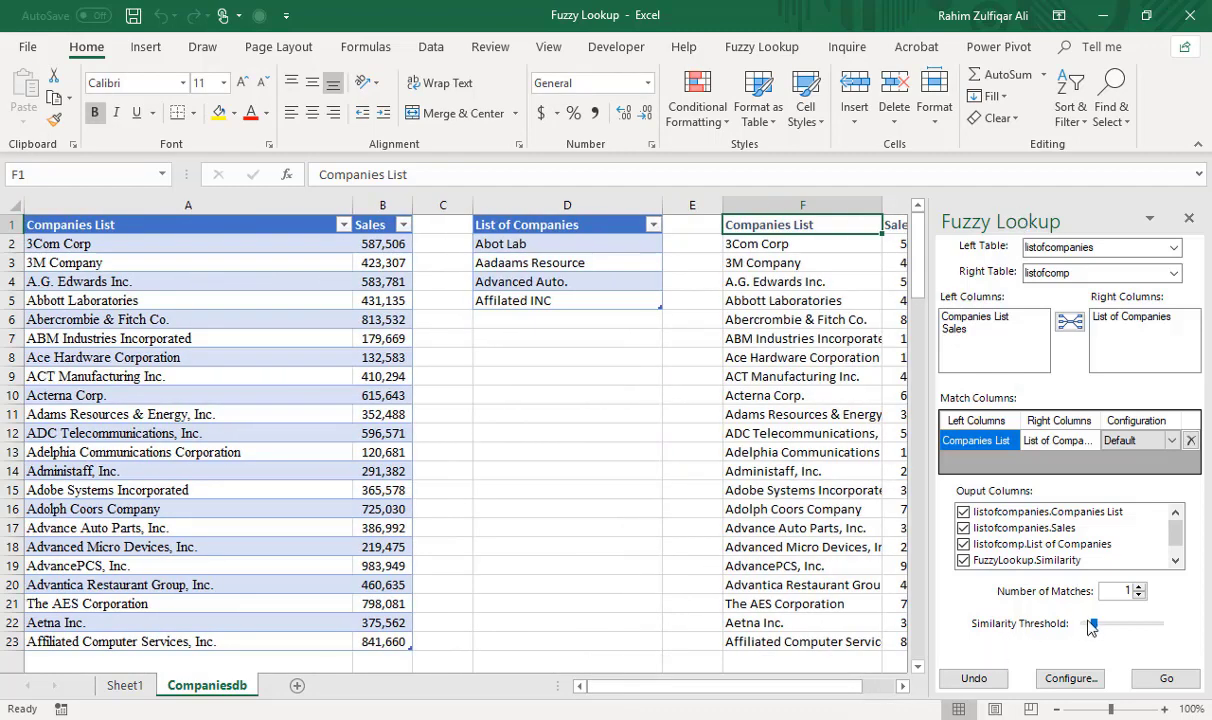
{"action": "mouse_move", "coordinate": [873, 686]}
{"action": "left_mouse_down"}
{"action": "mouse_move", "coordinate": [688, 680]}
{"action": "mouse_move", "coordinate": [805, 692]}
{"action": "left_mouse_up"}
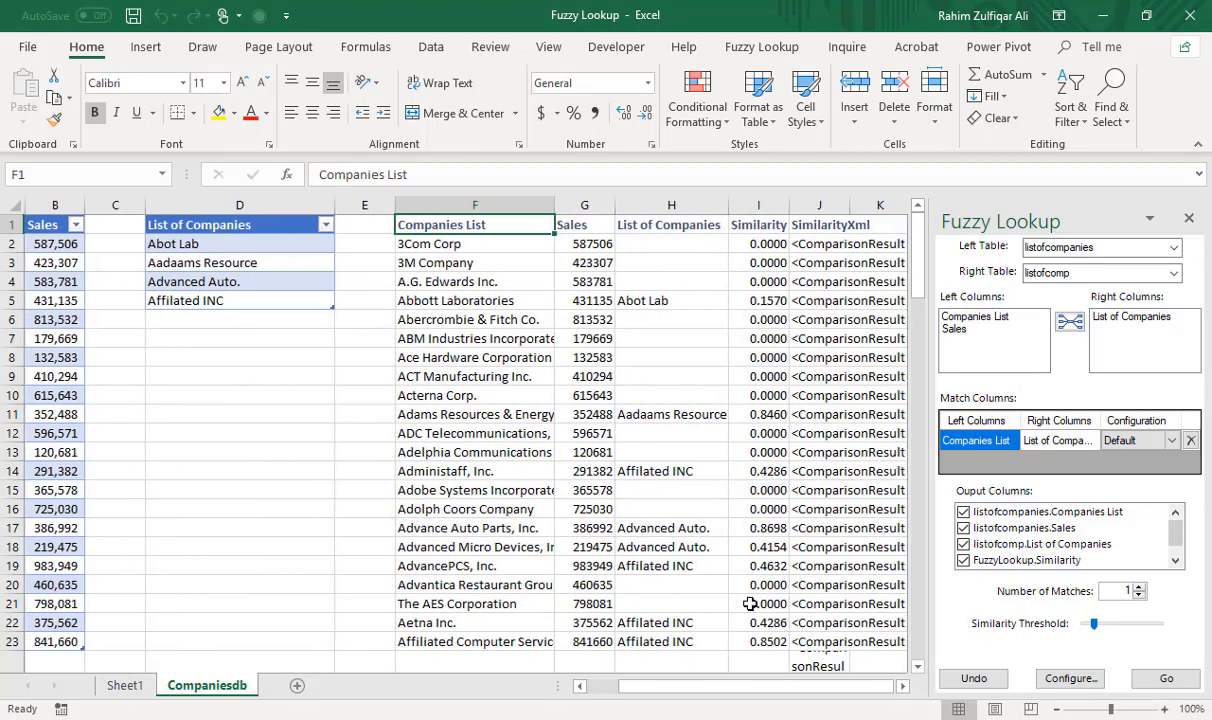
{"action": "left_click", "coordinate": [690, 566]}
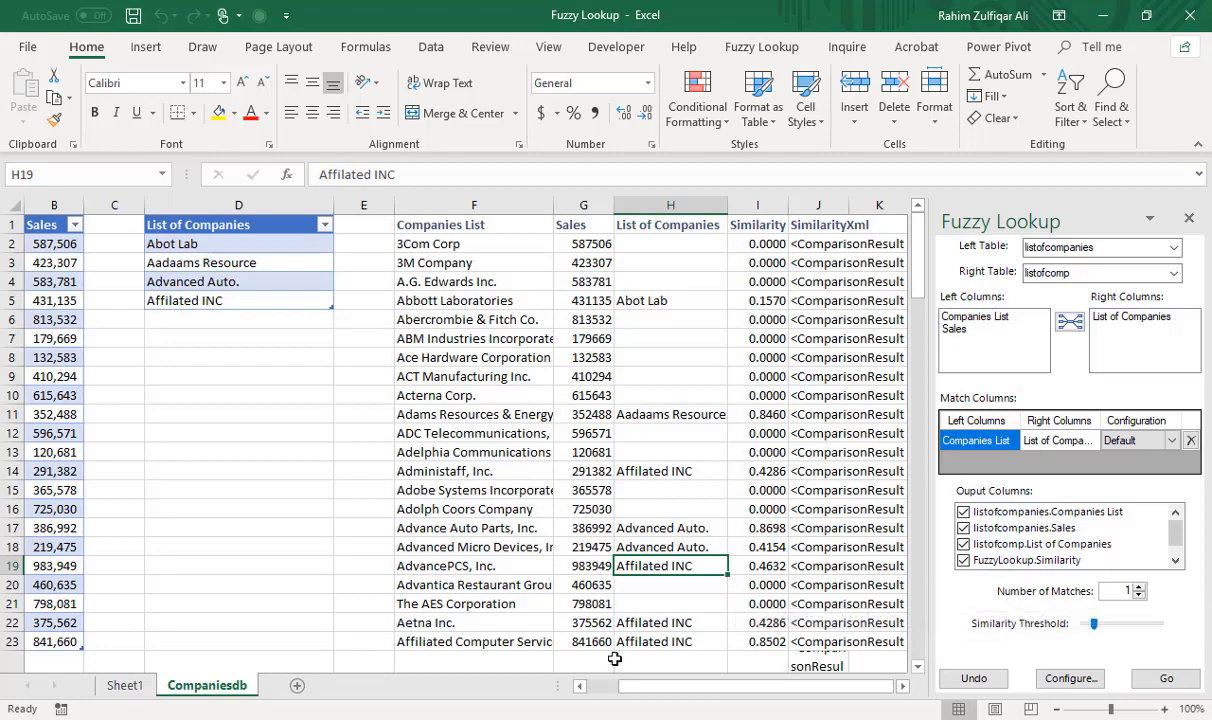
{"action": "left_click", "coordinate": [579, 686]}
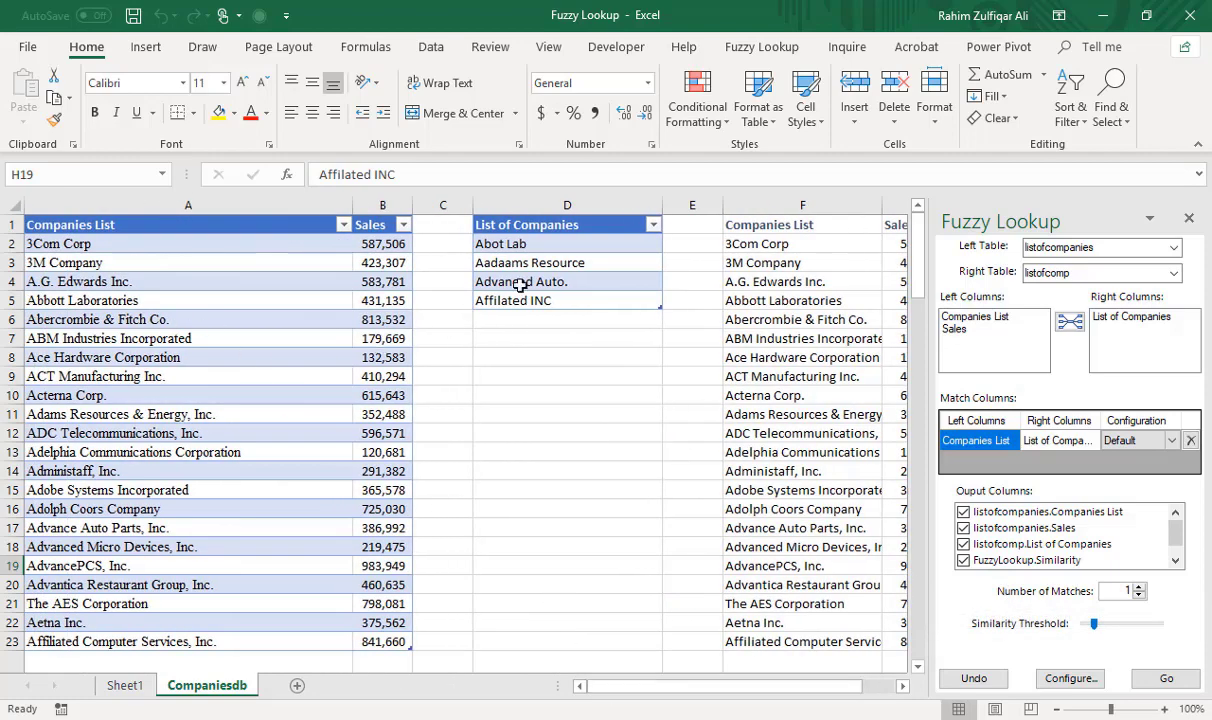
{"action": "left_click", "coordinate": [553, 262]}
{"action": "left_click", "coordinate": [180, 305]}
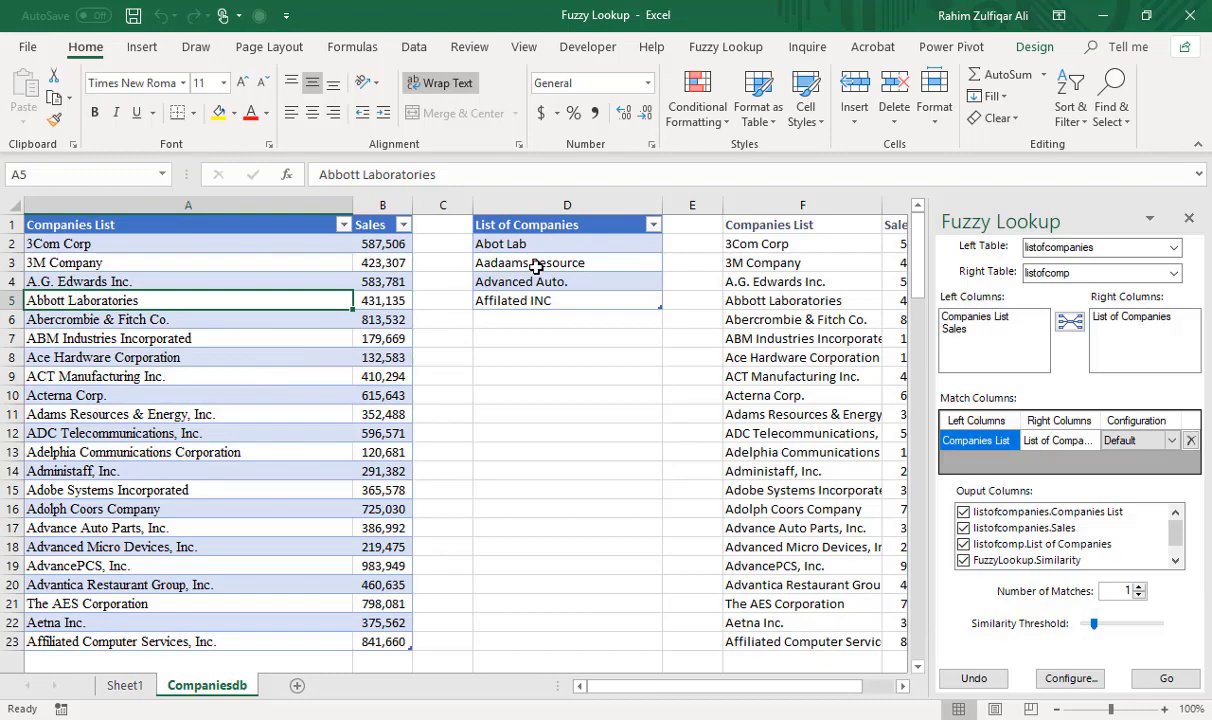
{"action": "mouse_move", "coordinate": [812, 686]}
{"action": "left_mouse_down"}
{"action": "mouse_move", "coordinate": [853, 688]}
{"action": "mouse_move", "coordinate": [790, 690]}
{"action": "left_mouse_up"}
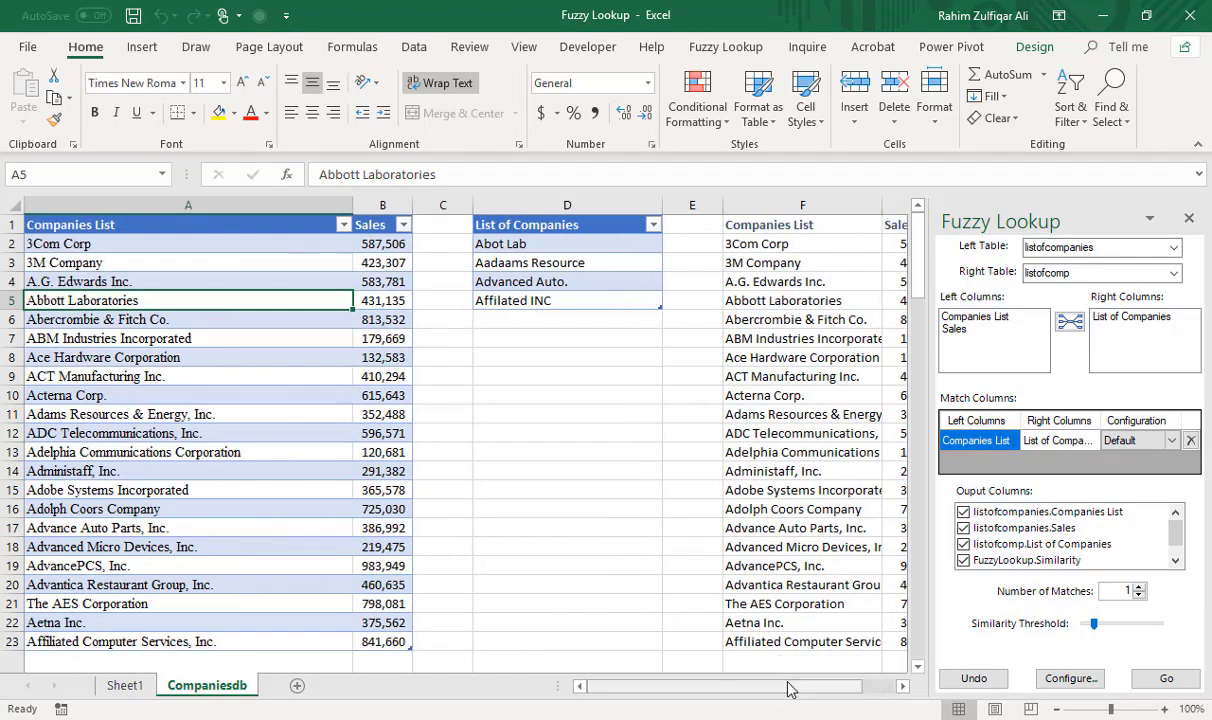
{"action": "left_click", "coordinate": [726, 47]}
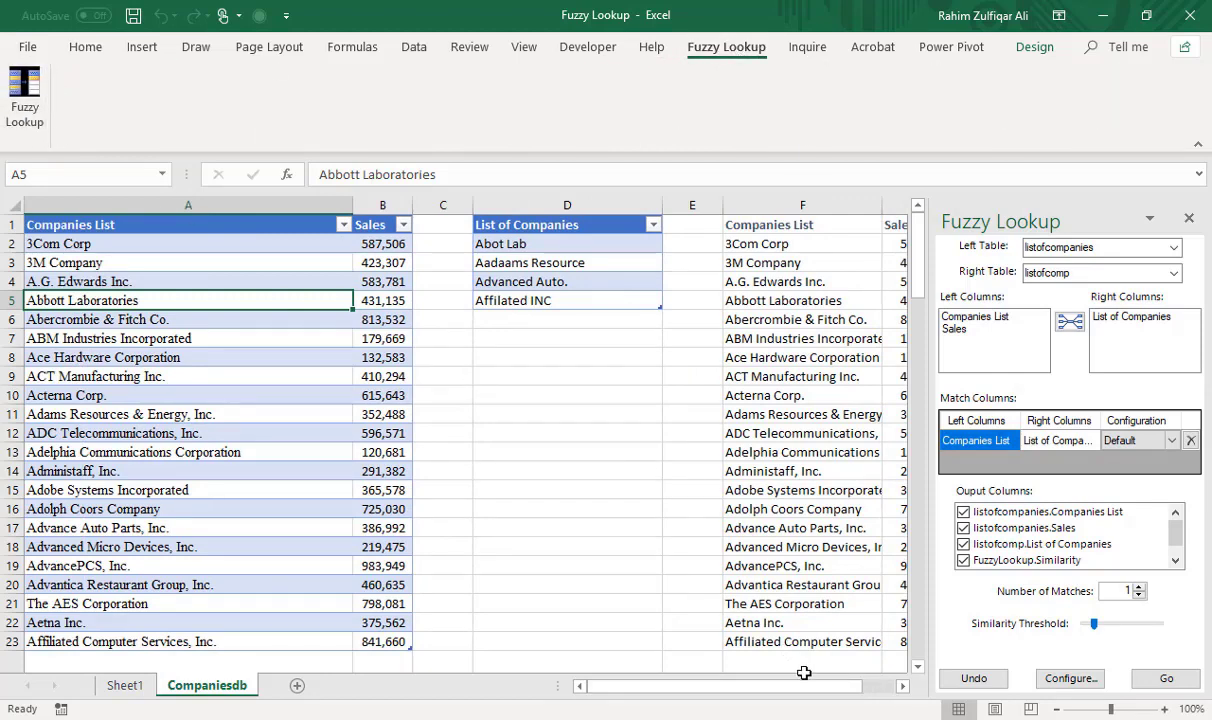
{"action": "left_click_drag", "start_coordinate": [812, 686], "coordinate": [838, 690]}
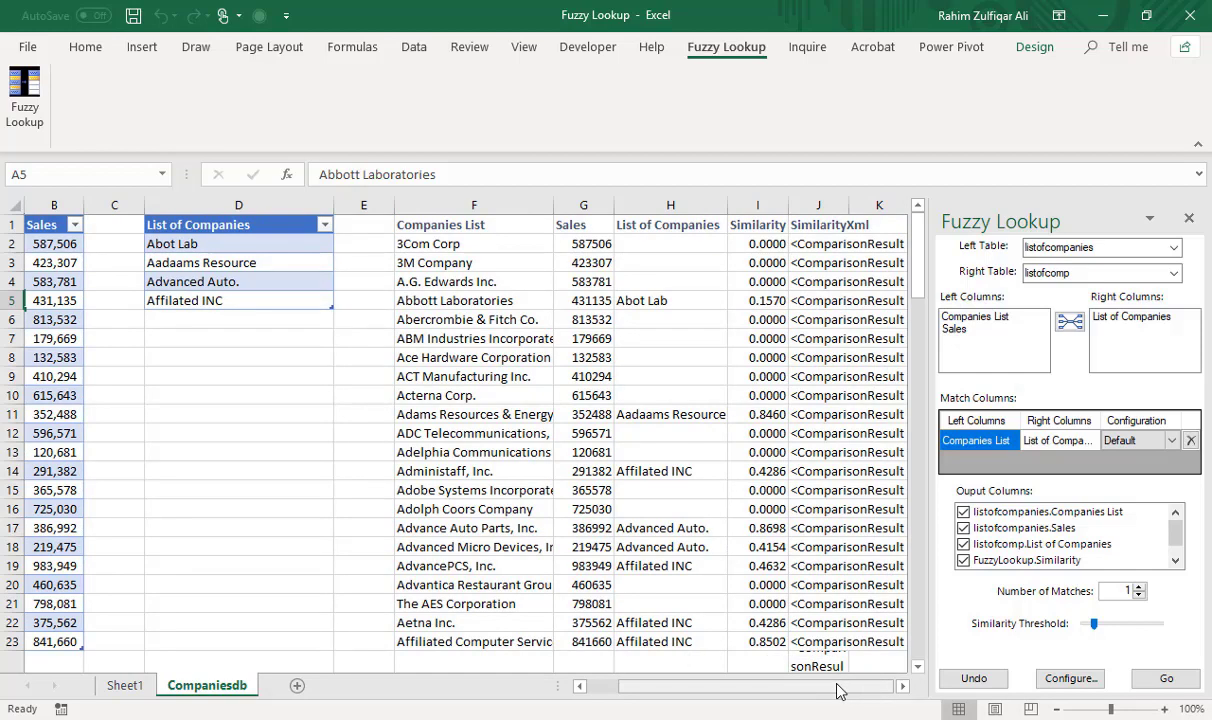
{"action": "left_click_drag", "start_coordinate": [838, 690], "coordinate": [782, 690]}
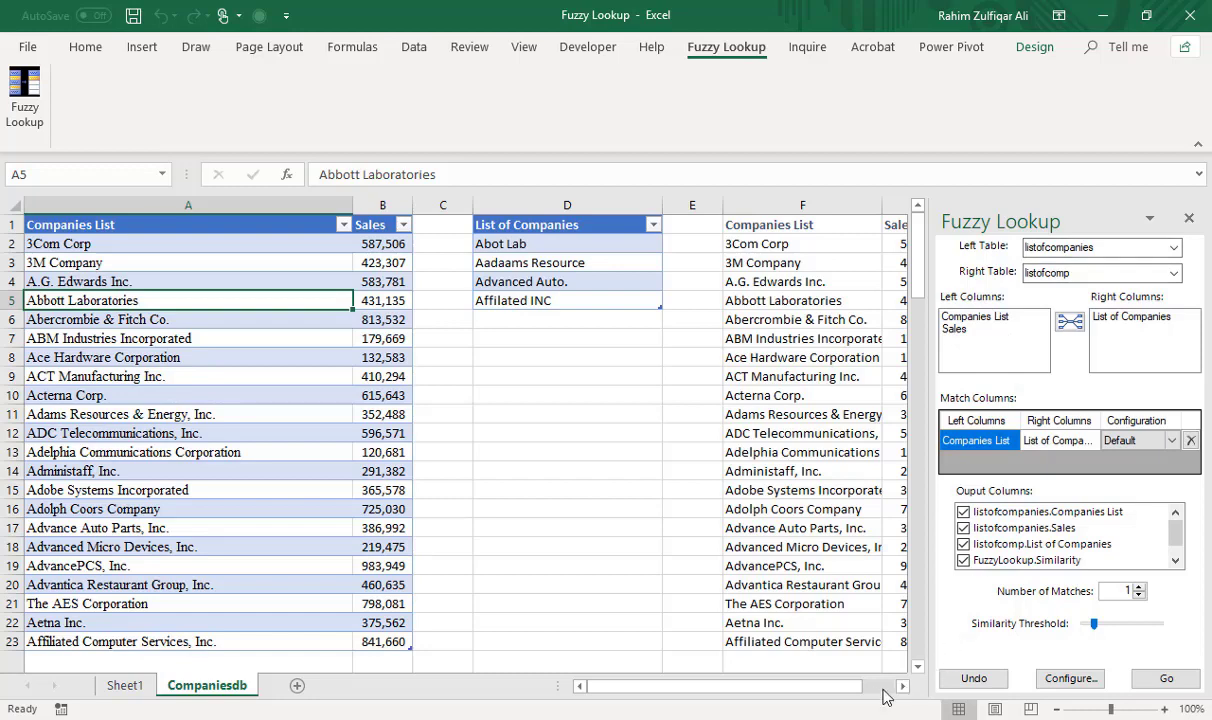
{"action": "mouse_move", "coordinate": [862, 687]}
{"action": "left_mouse_down"}
{"action": "mouse_move", "coordinate": [882, 704]}
{"action": "mouse_move", "coordinate": [828, 606]}
{"action": "left_mouse_up"}
{"action": "scroll", "coordinate": [828, 606], "scroll_direction": "right", "scroll_amount": 1}
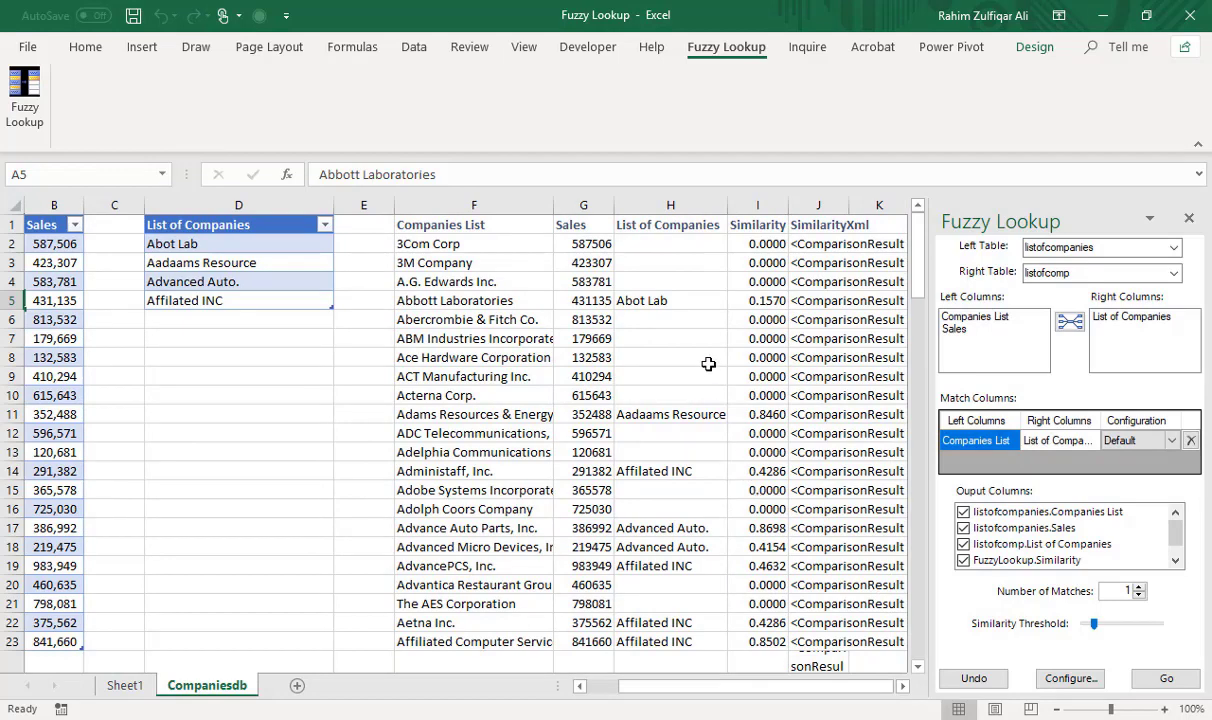
{"action": "left_click_drag", "start_coordinate": [500, 300], "coordinate": [659, 301]}
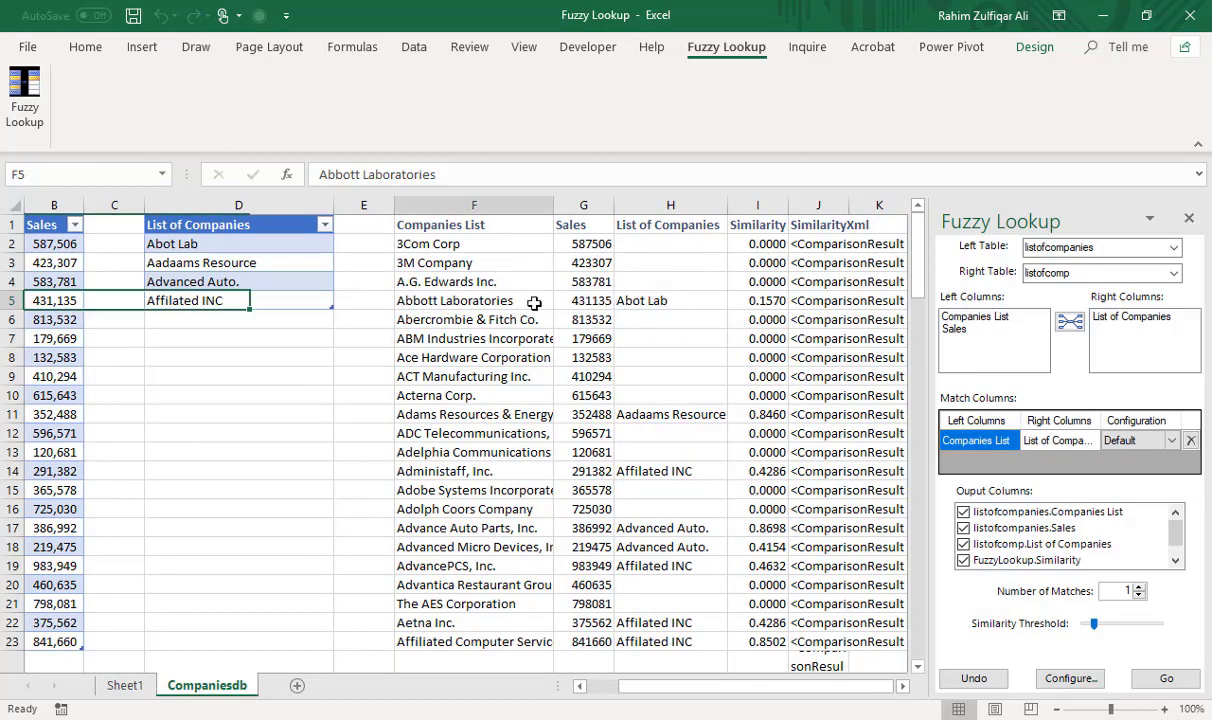
{"action": "left_click_drag", "start_coordinate": [505, 414], "coordinate": [670, 414]}
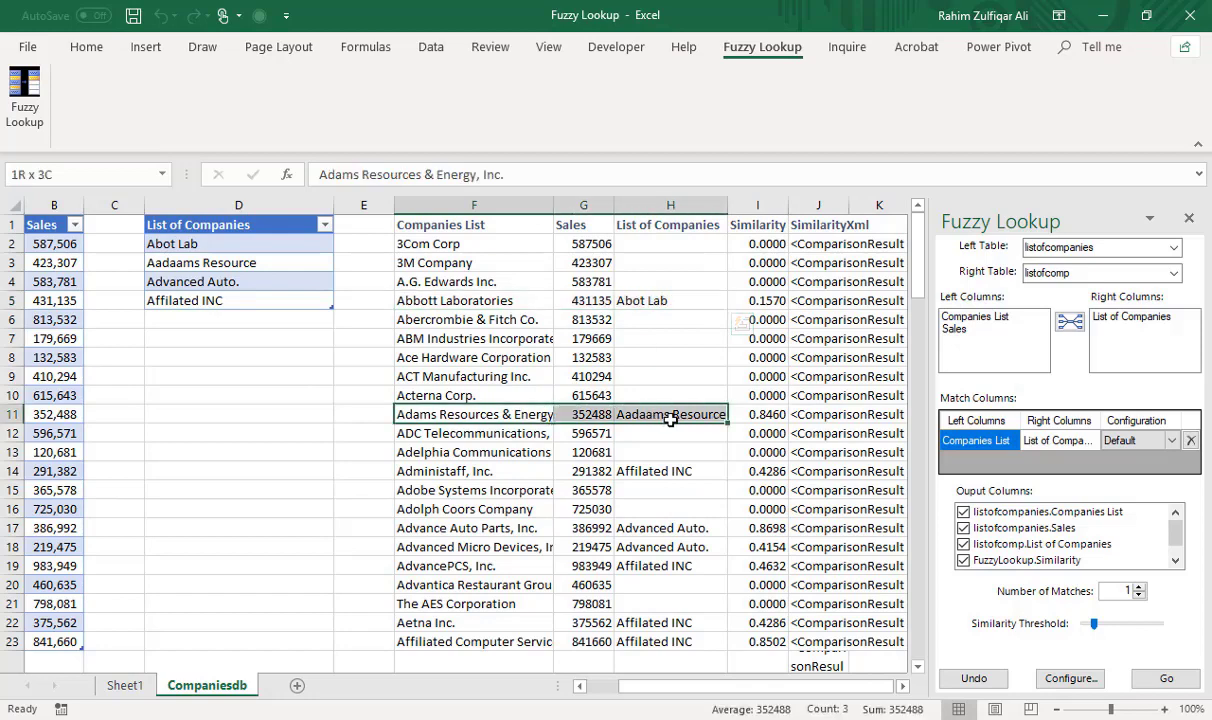